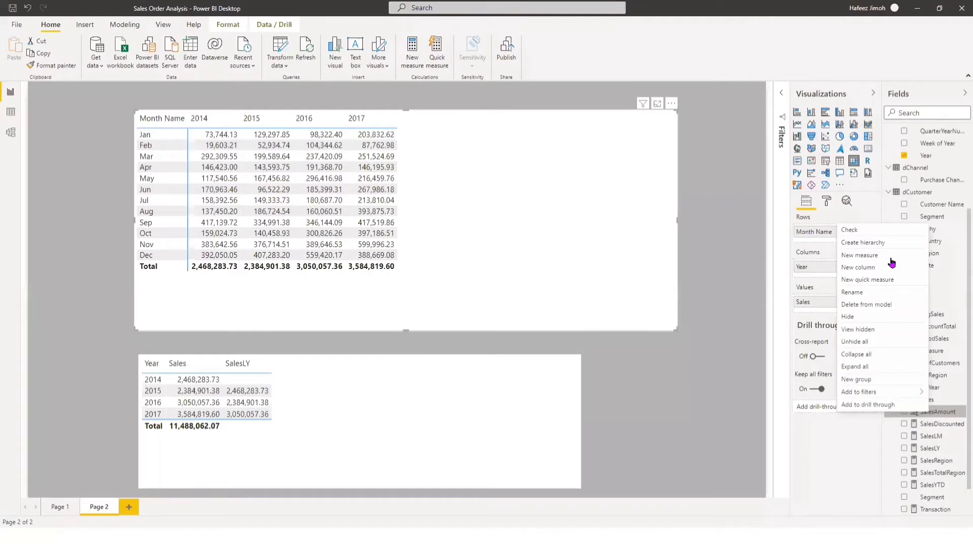
Create a new measure in the fOrder table named SalesSPLY, starting its formula with CALCULATE([Sales].
{"action": "left_click", "coordinate": [892, 260]}
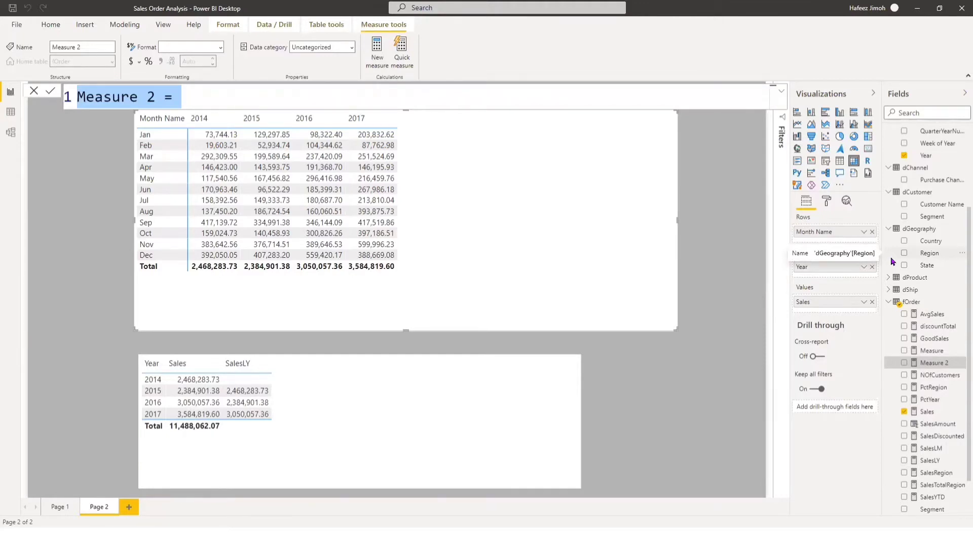
{"action": "type", "text": "Sales"}
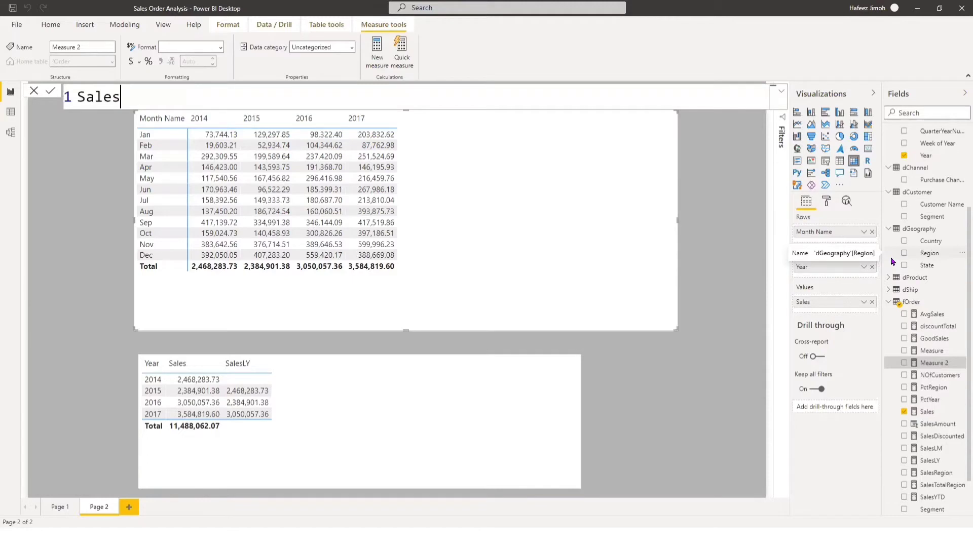
{"action": "type", "text": "SPLY = ca"}
{"action": "key", "text": "Tab"}
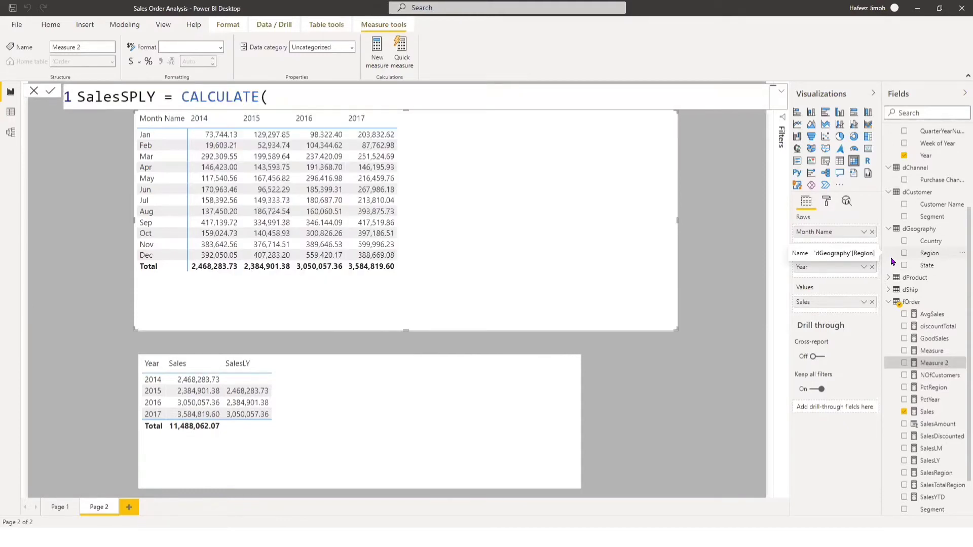
{"action": "type", "text": "[sa"}
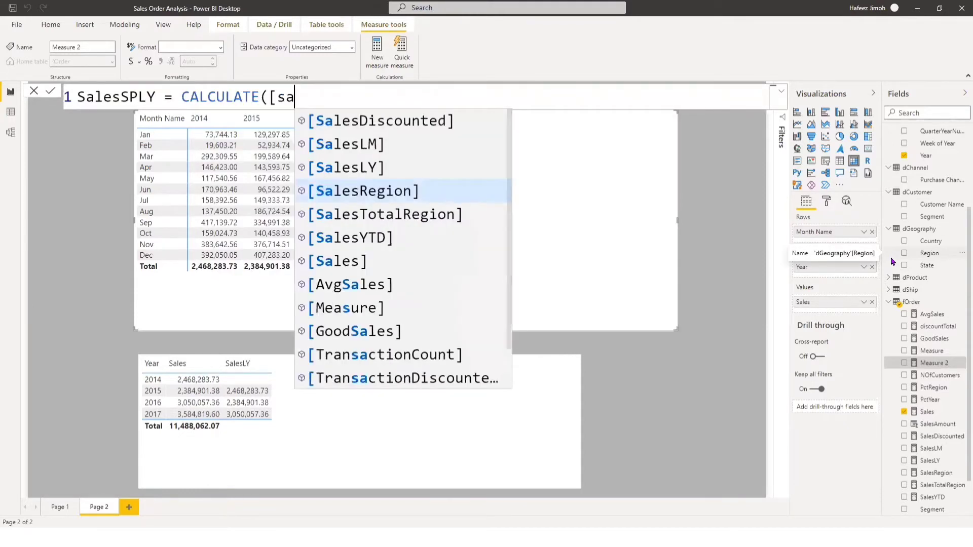
{"action": "key", "text": "Down"}
{"action": "key", "text": "Down"}
{"action": "key", "text": "Down"}
{"action": "key", "text": "Tab"}
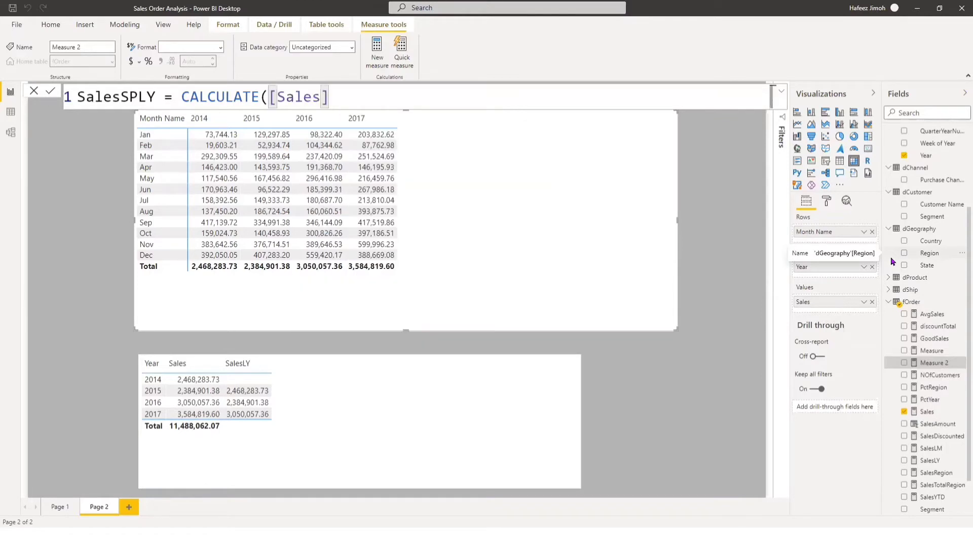
Complete the SalesSPLY formula with the filter SAMEPERIODLASTYEAR(dCalendar[Date]), commit it, and add the measure to the monthly matrix.
{"action": "type", "text": ", "}
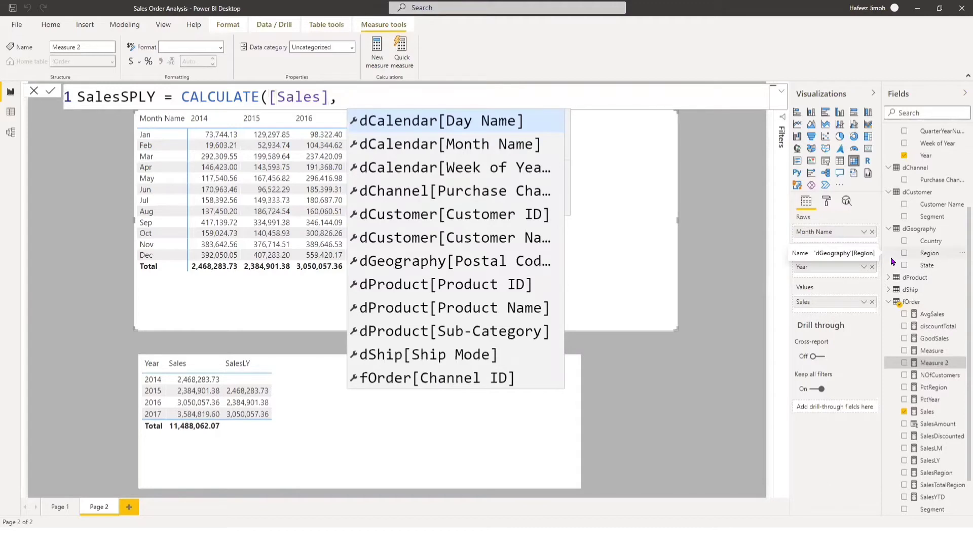
{"action": "type", "text": "sam"}
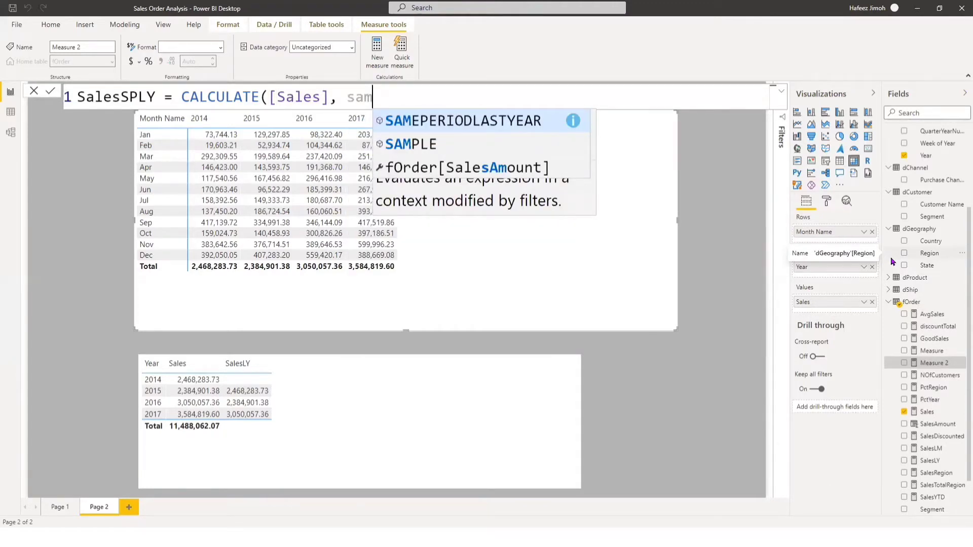
{"action": "key", "text": "Tab"}
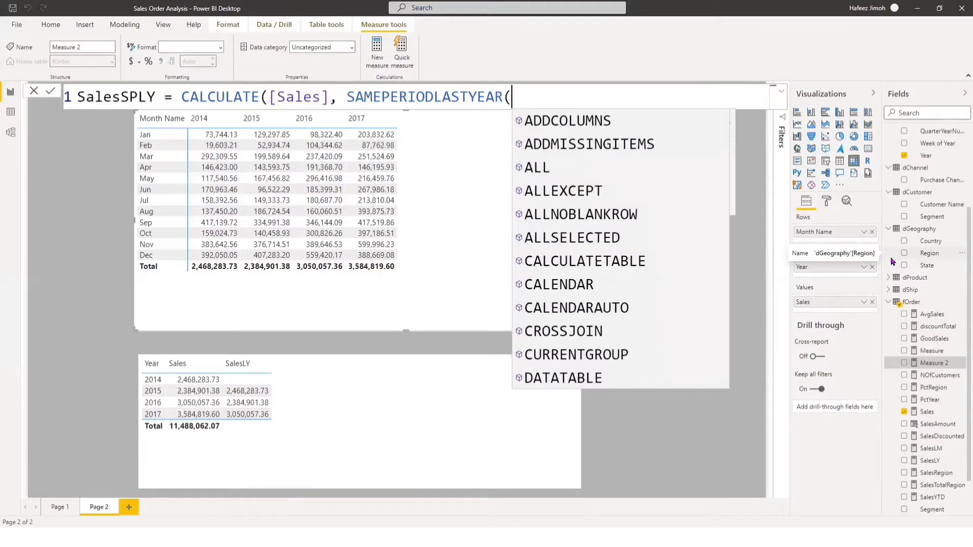
{"action": "key", "text": "BackSpace"}
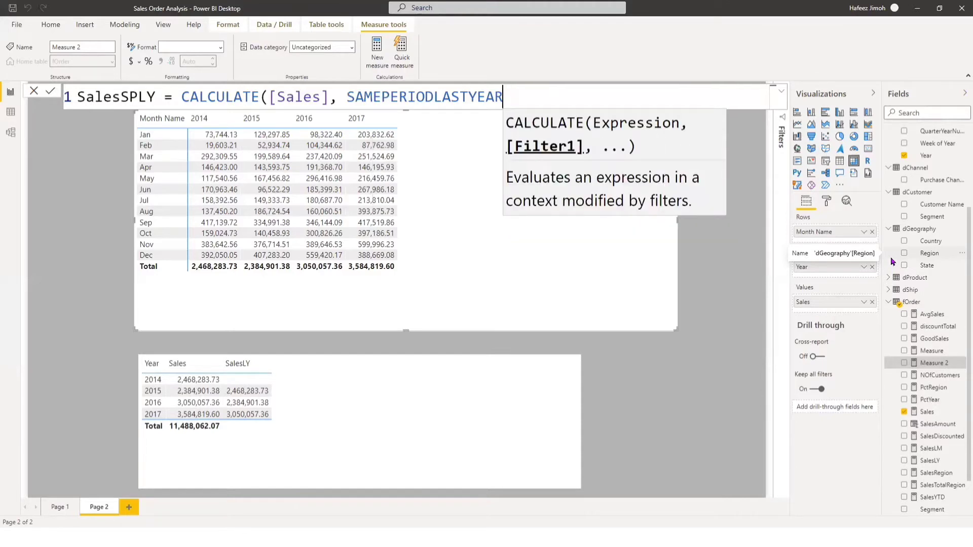
{"action": "type", "text": "("}
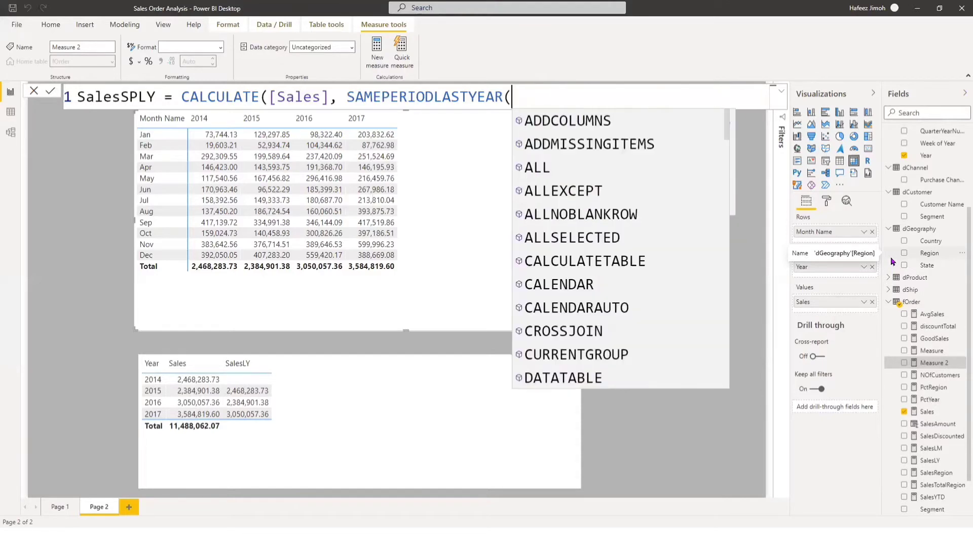
{"action": "type", "text": "dc"}
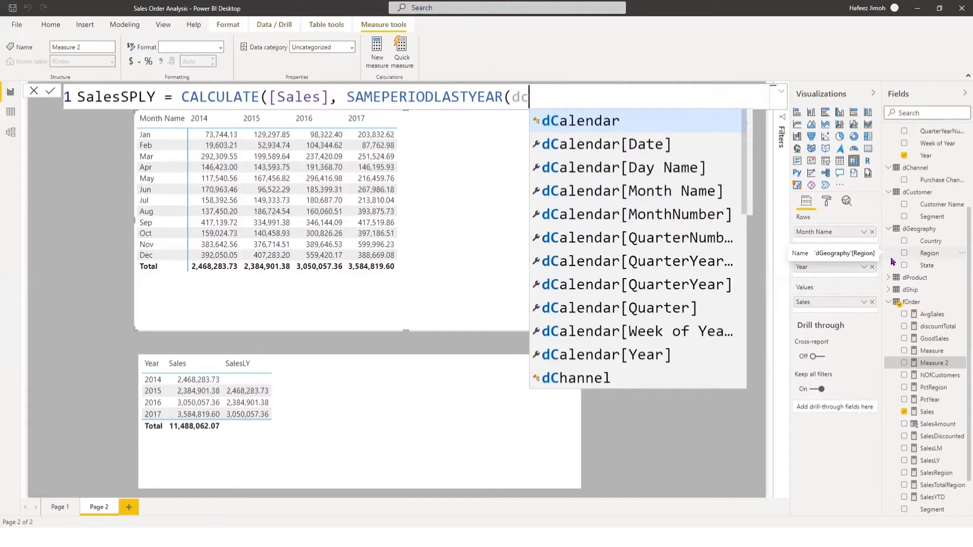
{"action": "key", "text": "Down"}
{"action": "key", "text": "Tab"}
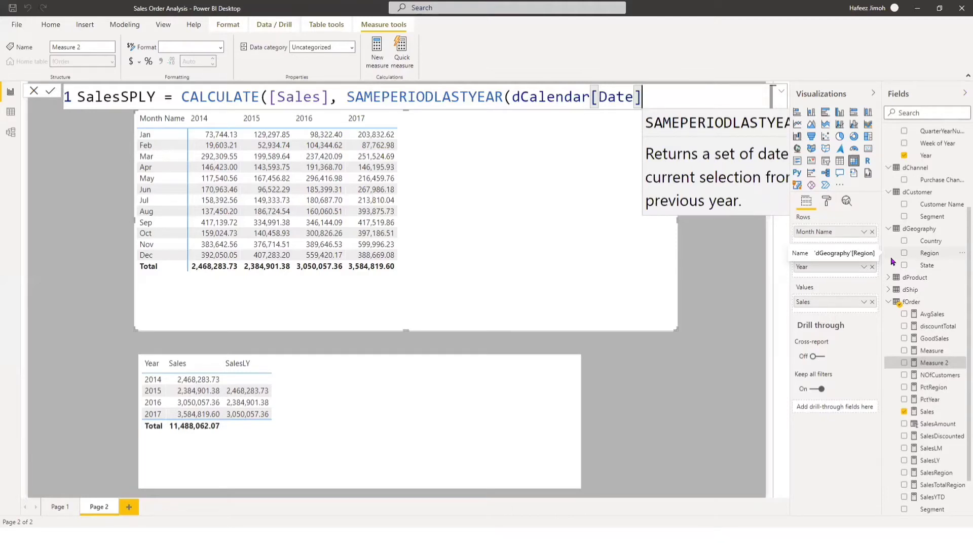
{"action": "type", "text": "))"}
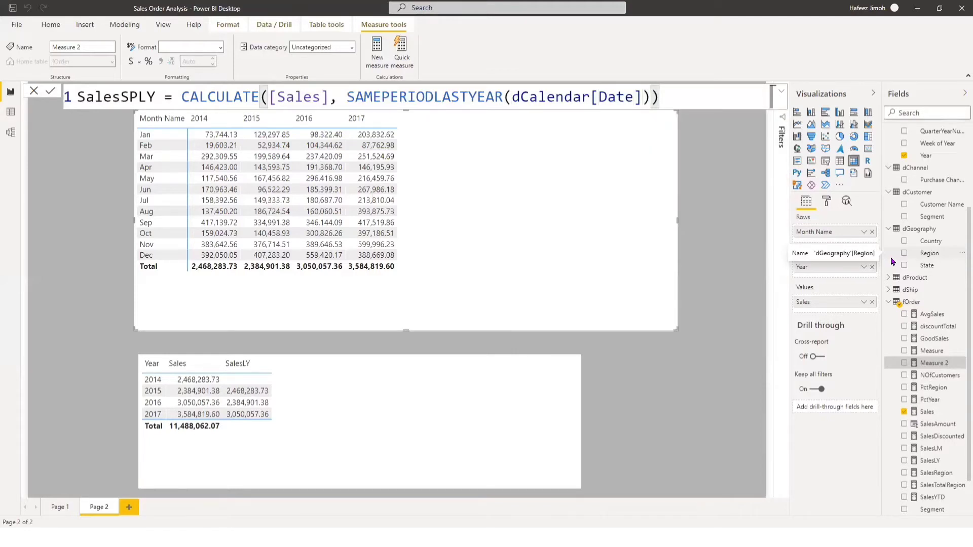
{"action": "key", "text": "Return"}
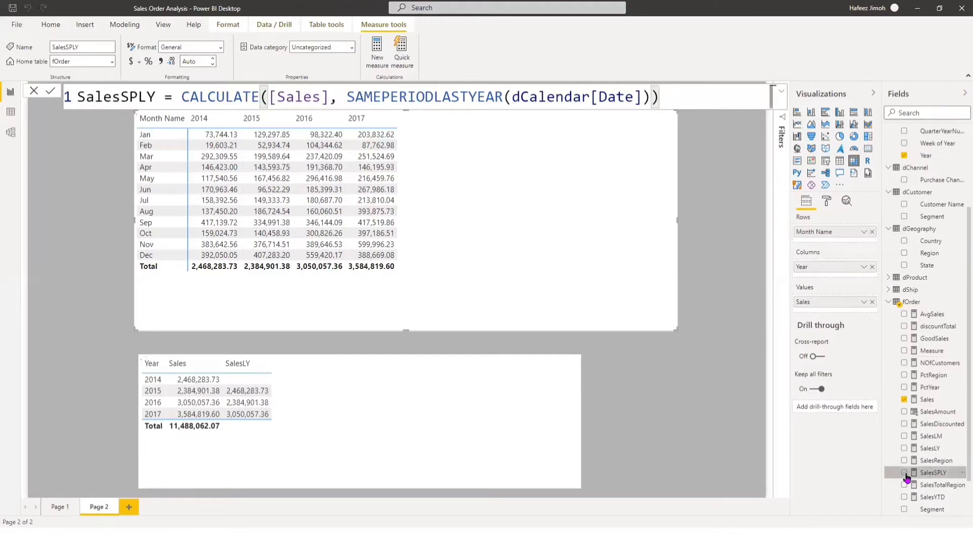
{"action": "left_click", "coordinate": [904, 473]}
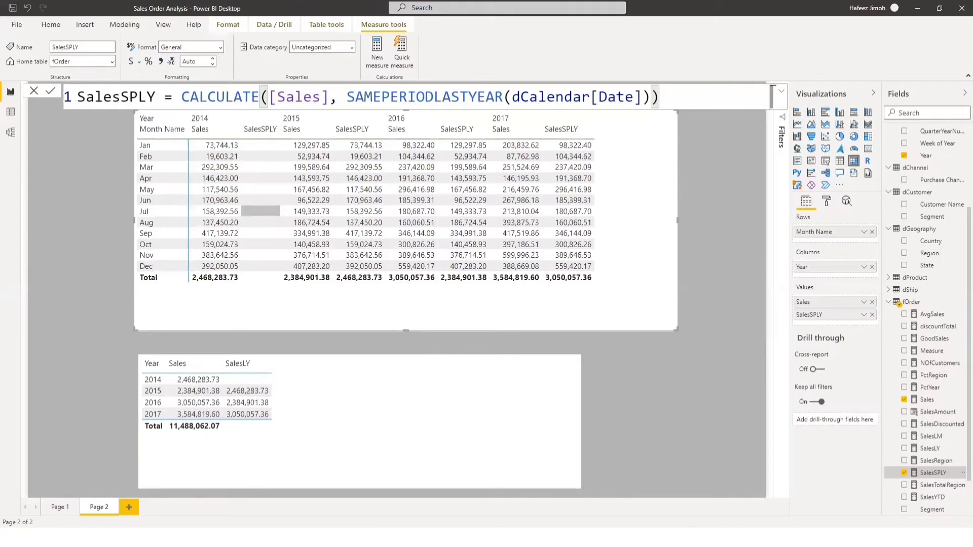
Add an on-screen text note below the matrix reading "YoY = (Current year- Previous Year)/Previous Year".
{"action": "key", "text": "alt+Tab"}
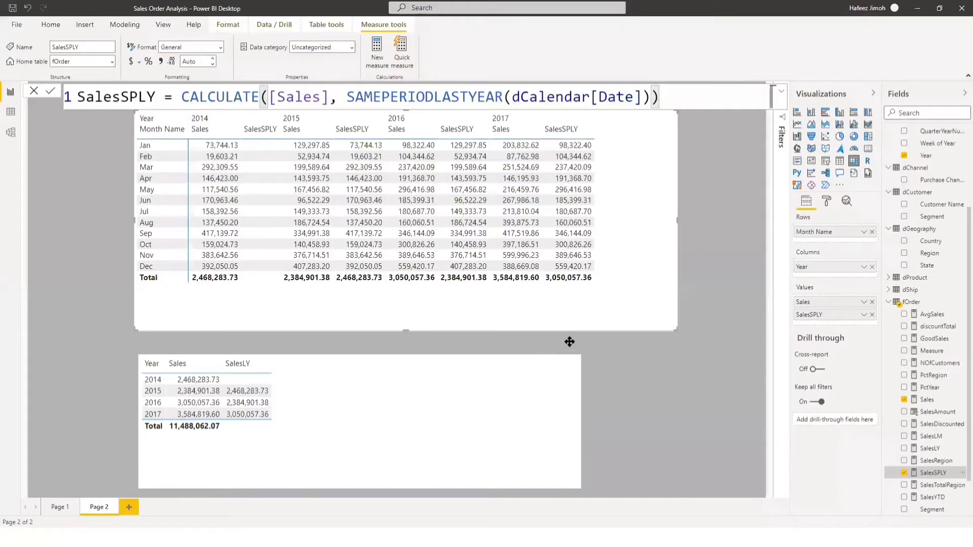
{"action": "left_click", "coordinate": [569, 342]}
{"action": "type", "text": "Yo"}
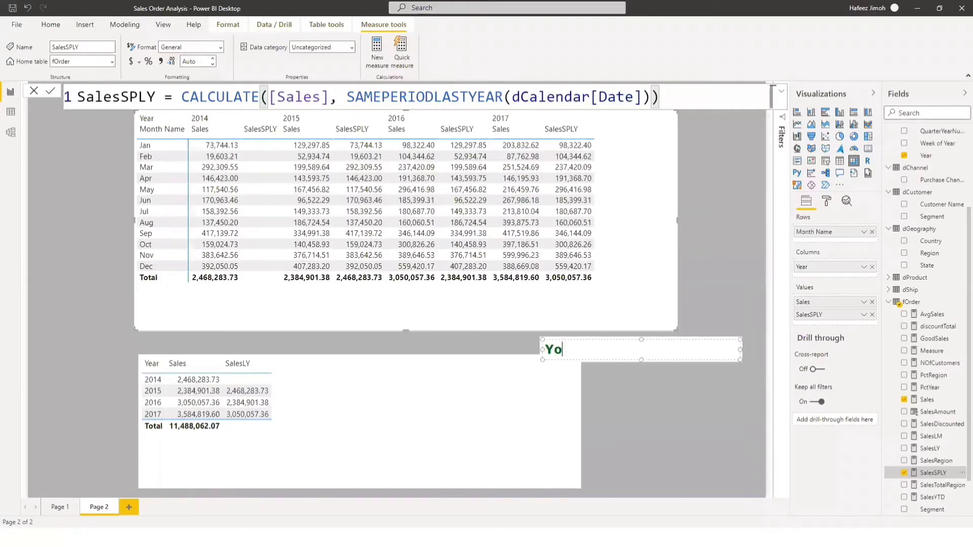
{"action": "type", "text": "Y "}
{"action": "type", "text": "="}
{"action": "type", "text": " ("}
{"action": "type", "text": "Prev"}
{"action": "key", "text": "BackSpace"}
{"action": "key", "text": "BackSpace"}
{"action": "key", "text": "BackSpace"}
{"action": "key", "text": "BackSpace"}
{"action": "type", "text": "Current Y"}
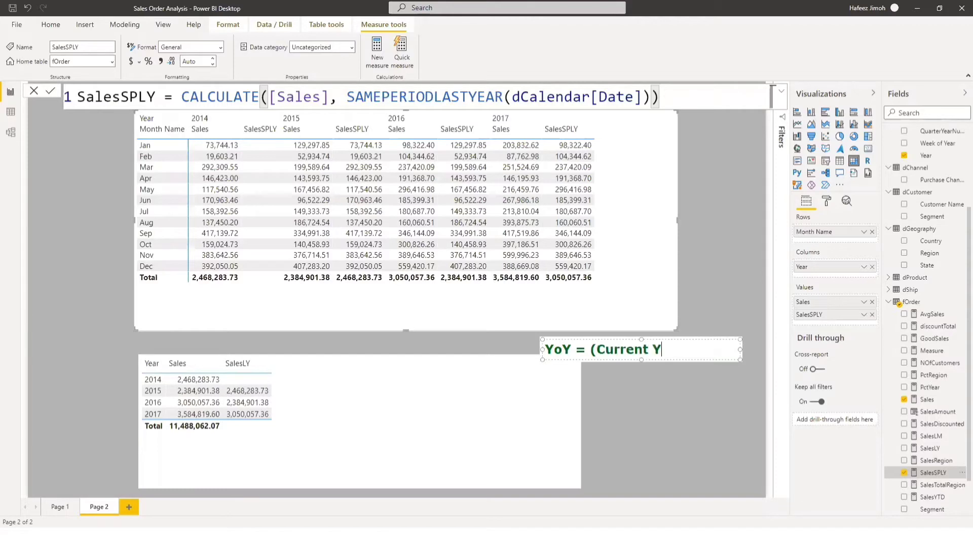
{"action": "key", "text": "BackSpace"}
{"action": "type", "text": "e"}
{"action": "key", "text": "BackSpace"}
{"action": "type", "text": "year- Previo"}
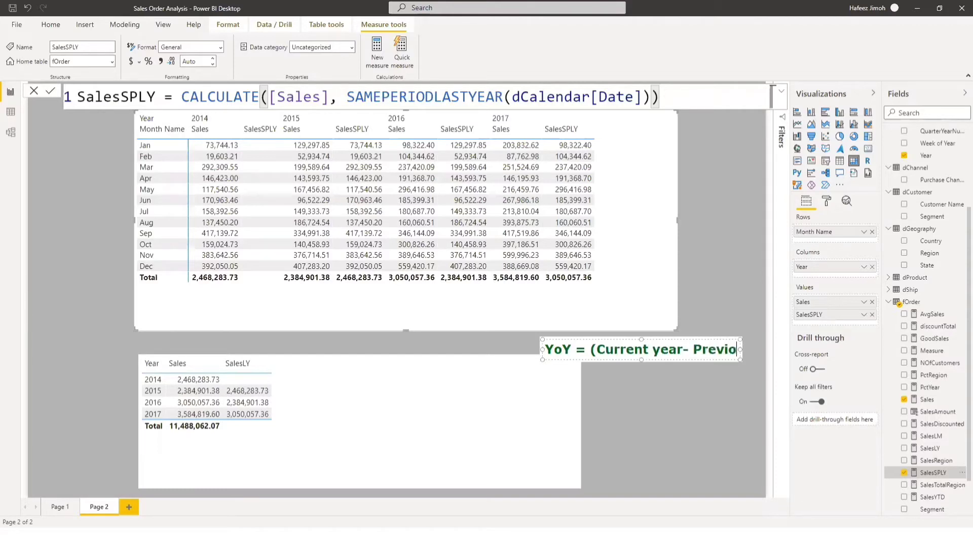
{"action": "type", "text": "us Year)"}
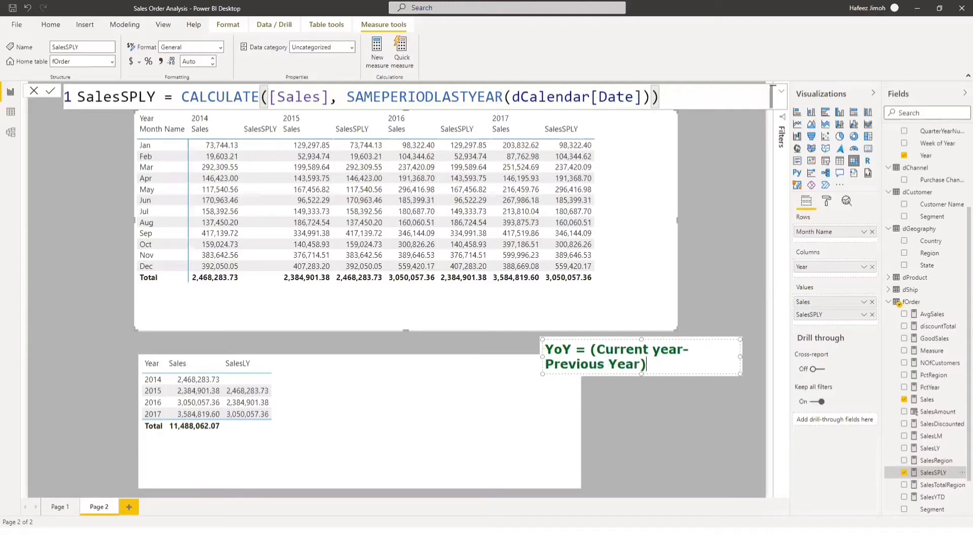
{"action": "type", "text": "/Previous Ye"}
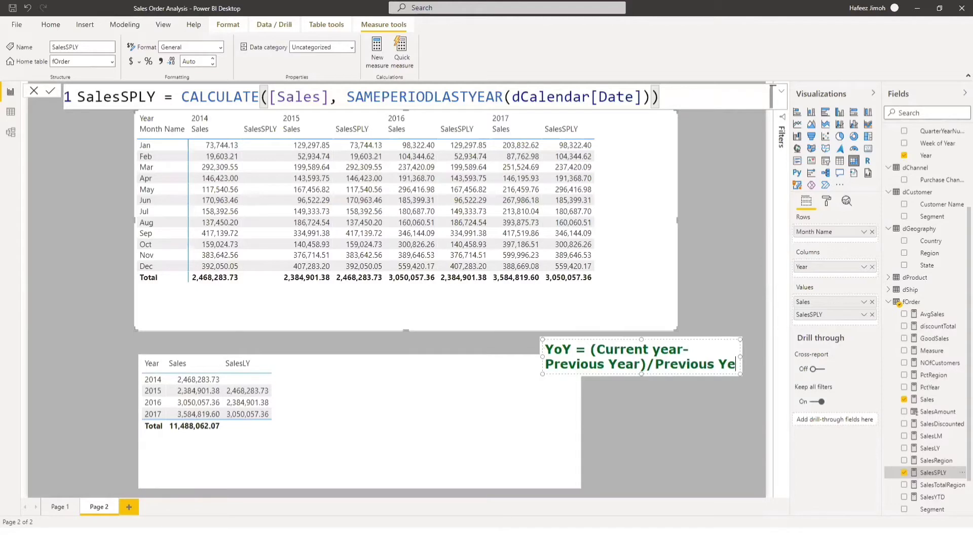
{"action": "type", "text": "ar"}
Duplicate the YoY formula text within the note, leaving one blank line between the two copies.
{"action": "key", "text": "shift+Up"}
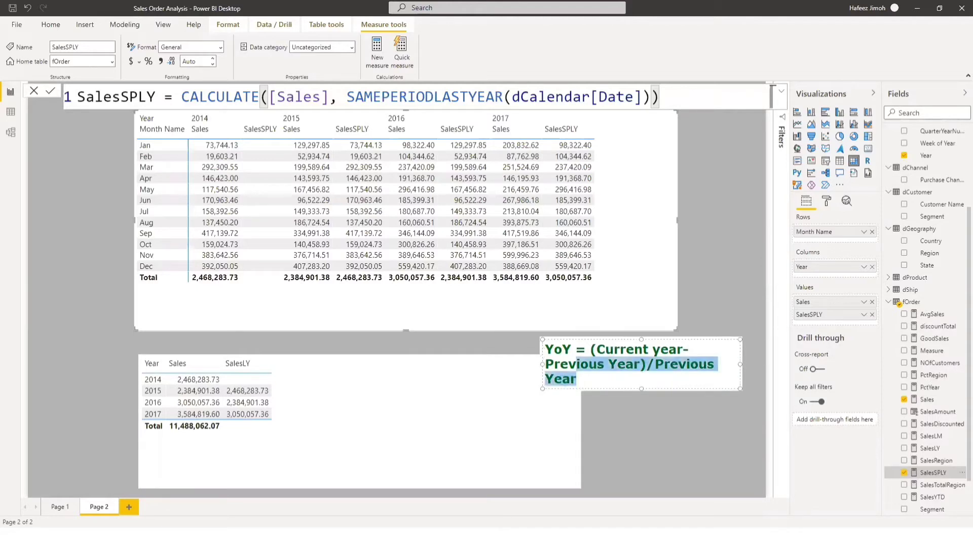
{"action": "key", "text": "ctrl+a"}
{"action": "key", "text": "ctrl+c"}
{"action": "key", "text": "Right"}
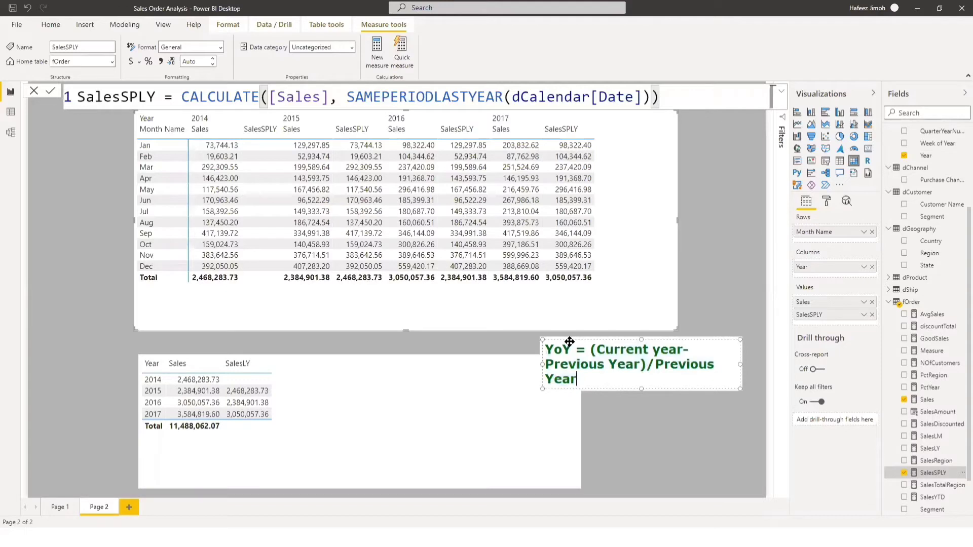
{"action": "key", "text": "Return"}
{"action": "key", "text": "Return"}
{"action": "key", "text": "ctrl+v"}
Rename the second formula in the note from YoY to MoMGrowth.
{"action": "key", "text": "Left"}
{"action": "key", "text": "BackSpace"}
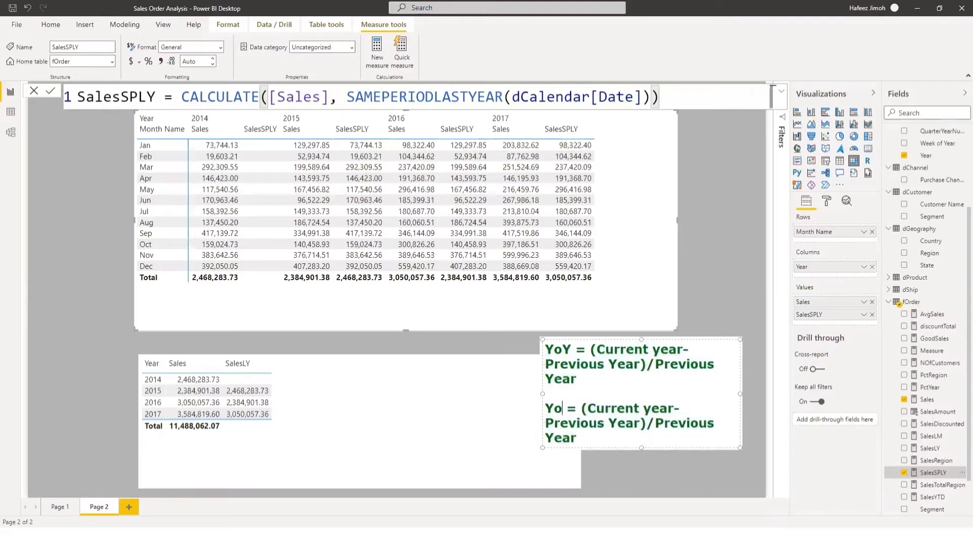
{"action": "key", "text": "BackSpace"}
{"action": "key", "text": "BackSpace"}
{"action": "type", "text": "Mo"}
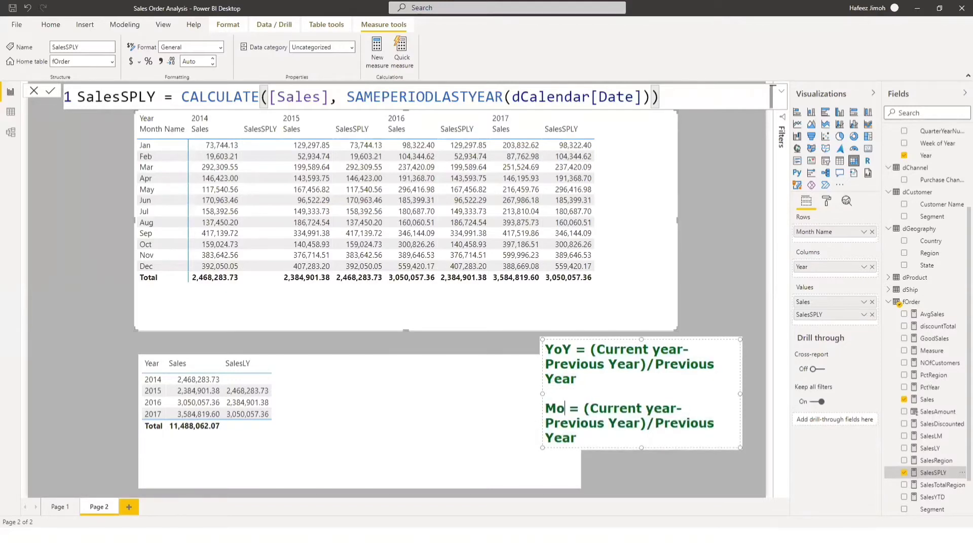
{"action": "type", "text": "MG"}
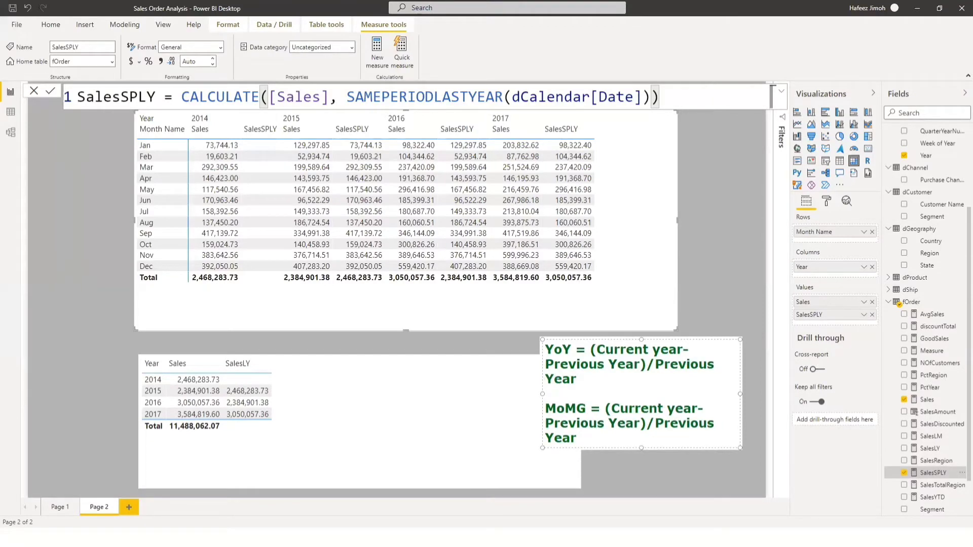
{"action": "type", "text": "row"}
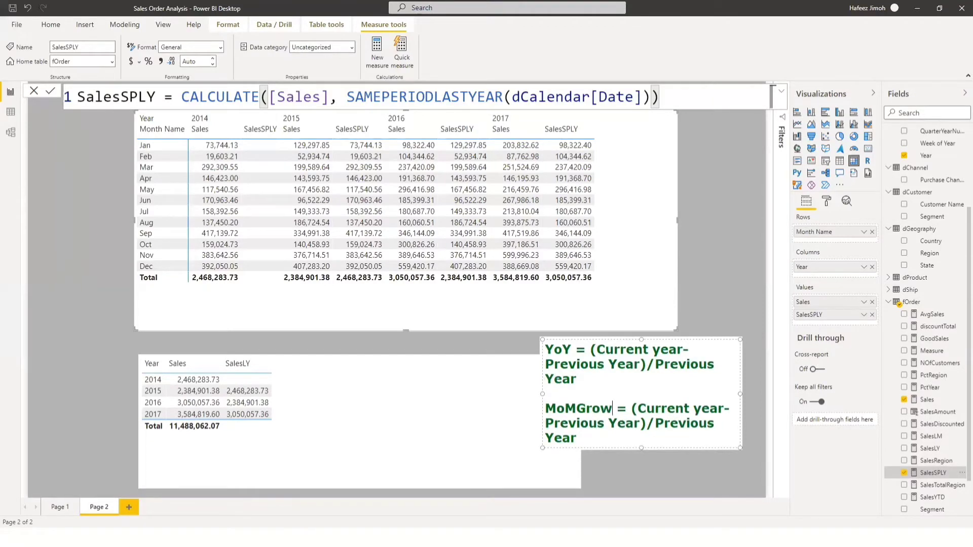
{"action": "type", "text": "th"}
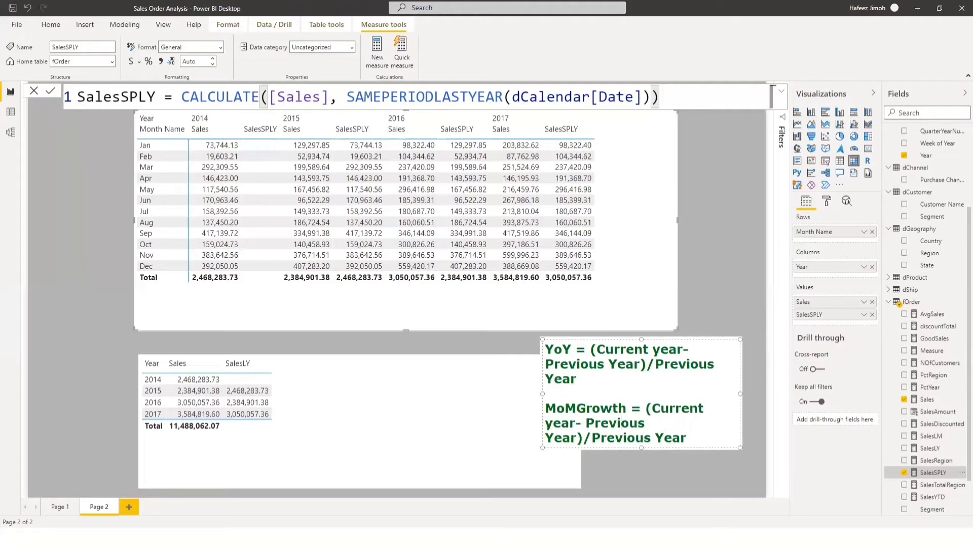
Replace "year" with "month" after "Current" in the MoMGrowth formula of the note.
{"action": "key", "text": "Left"}
{"action": "key", "text": "Left"}
{"action": "key", "text": "Left"}
{"action": "key", "text": "Left"}
{"action": "key", "text": "Left"}
{"action": "key", "text": "Left"}
{"action": "key", "text": "Left"}
{"action": "key", "text": "BackSpace"}
{"action": "key", "text": "BackSpace"}
{"action": "key", "text": "BackSpace"}
{"action": "key", "text": "BackSpace"}
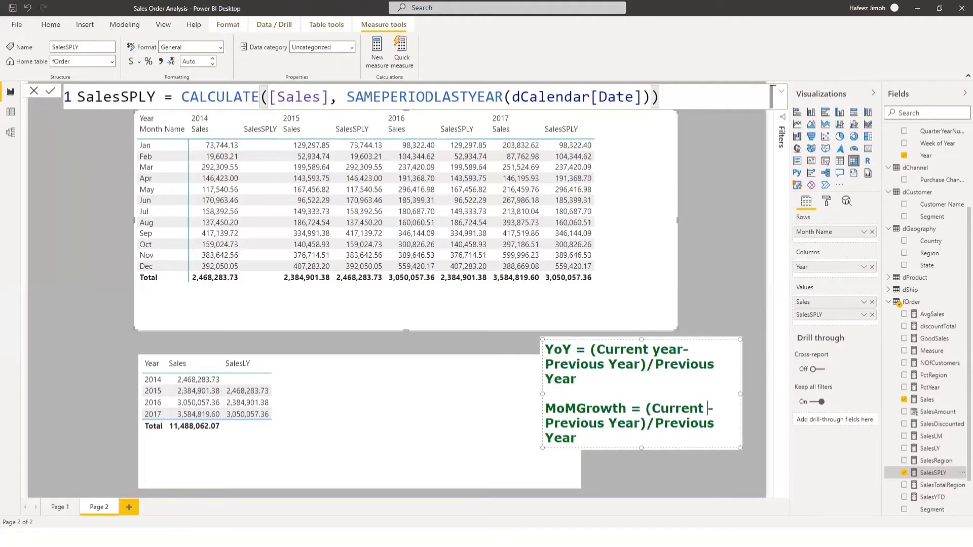
{"action": "type", "text": "month"}
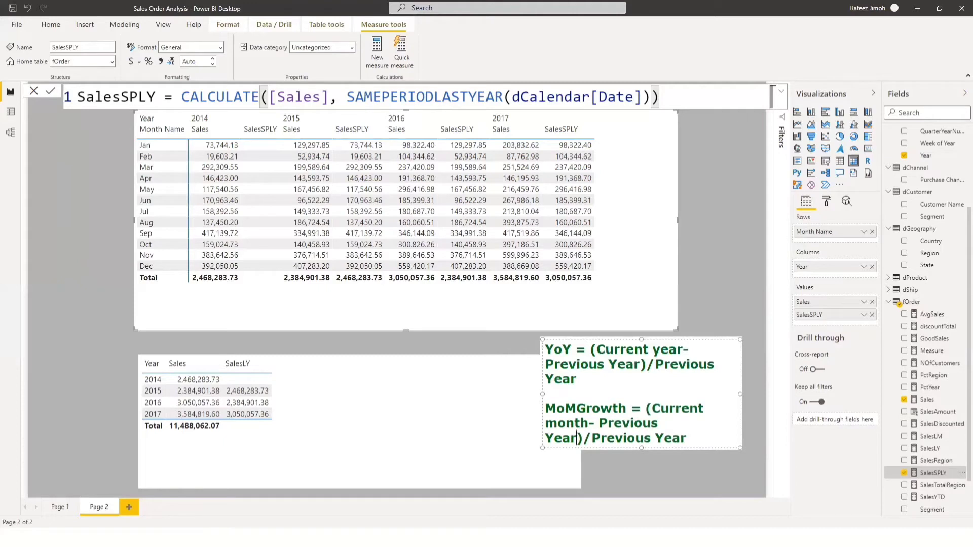
Replace both occurrences of "Previous Year" with "Previous month" in the note's MoMGrowth formula.
{"action": "key", "text": "BackSpace"}
{"action": "key", "text": "BackSpace"}
{"action": "key", "text": "BackSpace"}
{"action": "key", "text": "BackSpace"}
{"action": "type", "text": "mon"}
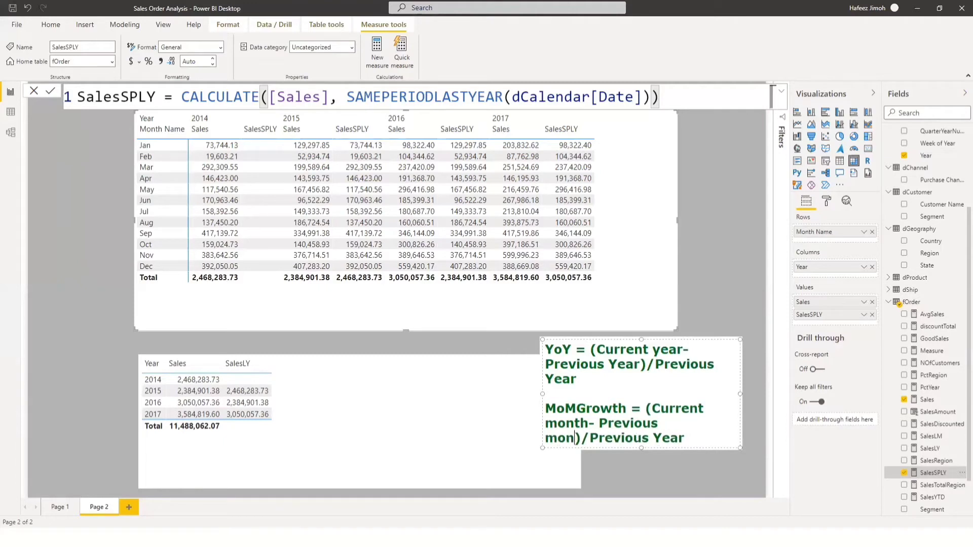
{"action": "type", "text": "th"}
{"action": "key", "text": "End"}
{"action": "key", "text": "BackSpace"}
{"action": "key", "text": "BackSpace"}
{"action": "key", "text": "BackSpace"}
{"action": "key", "text": "BackSpace"}
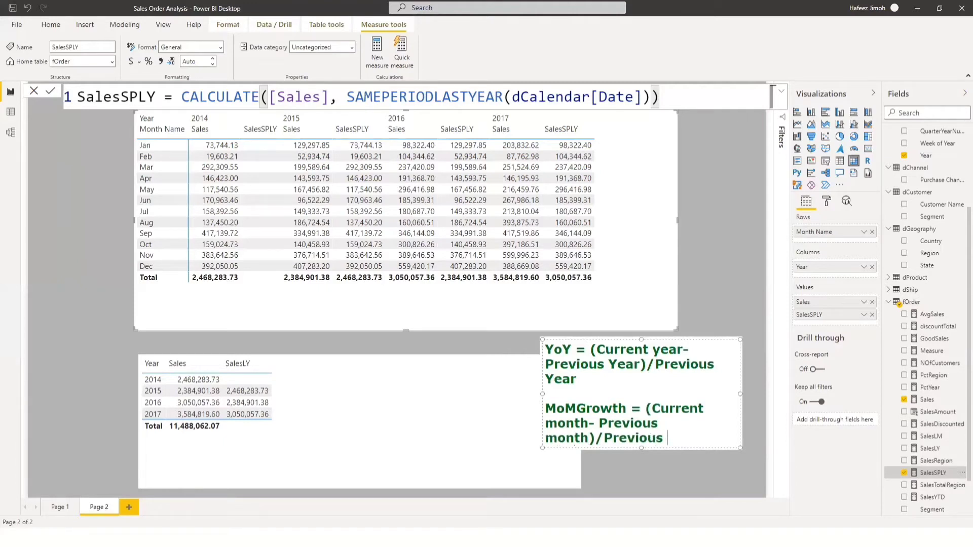
{"action": "type", "text": "month"}
Remove SalesSPLY from the values of the monthly sales matrix.
{"action": "left_click", "coordinate": [907, 485]}
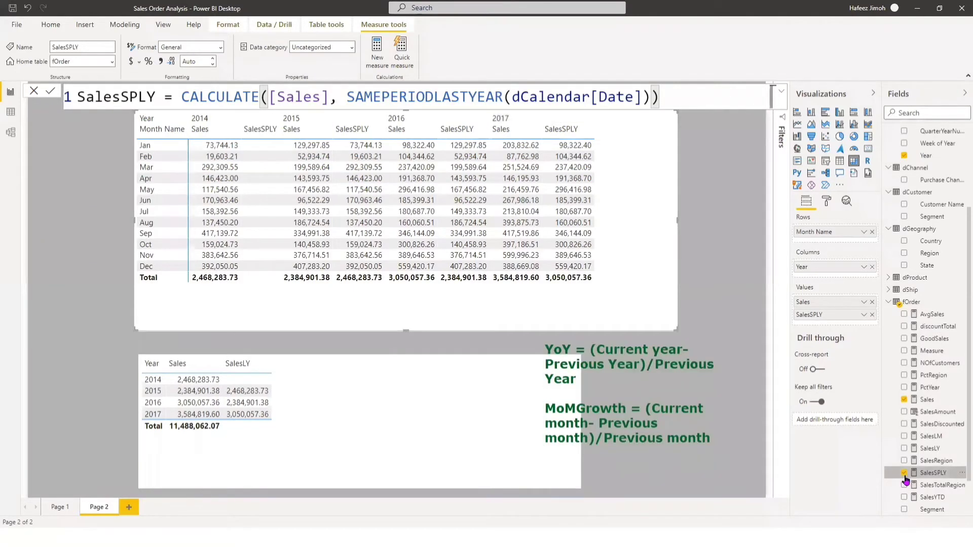
{"action": "left_click", "coordinate": [904, 473]}
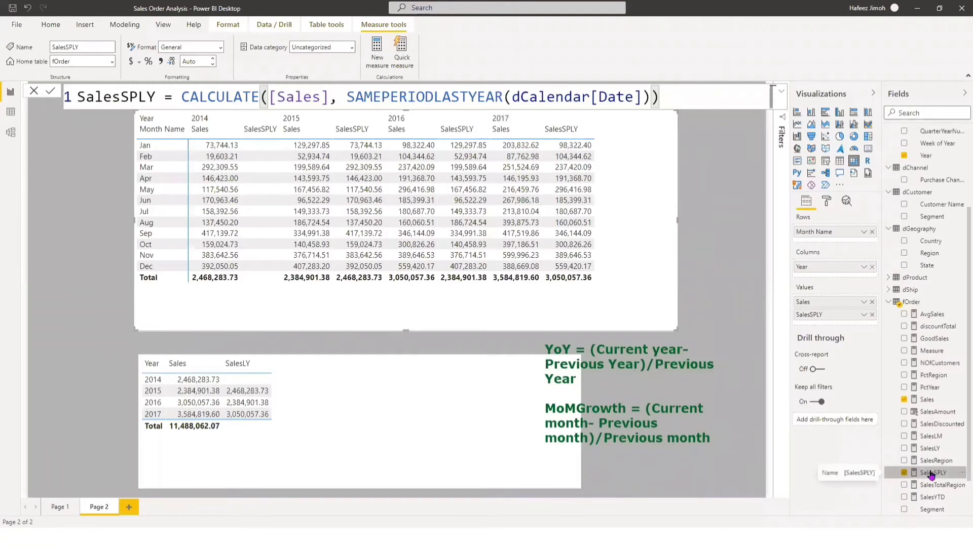
Create a new measure in the fOrder table and name it YoYGrowth.
{"action": "right_click", "coordinate": [886, 333]}
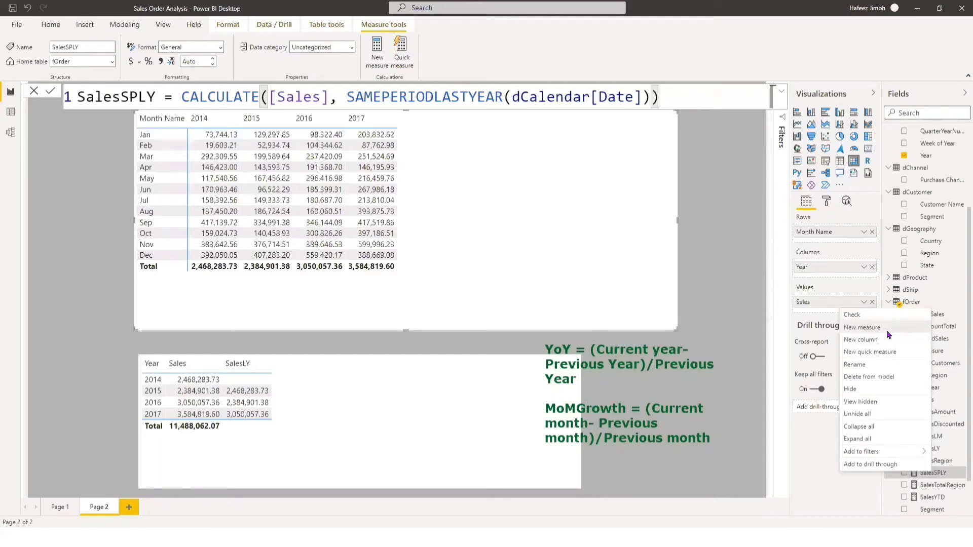
{"action": "left_click", "coordinate": [888, 333]}
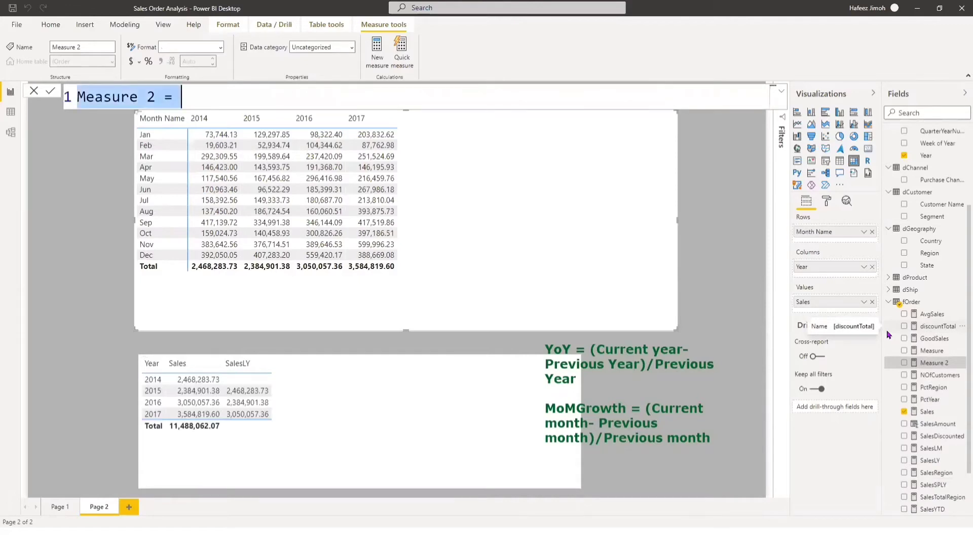
{"action": "key", "text": "BackSpace"}
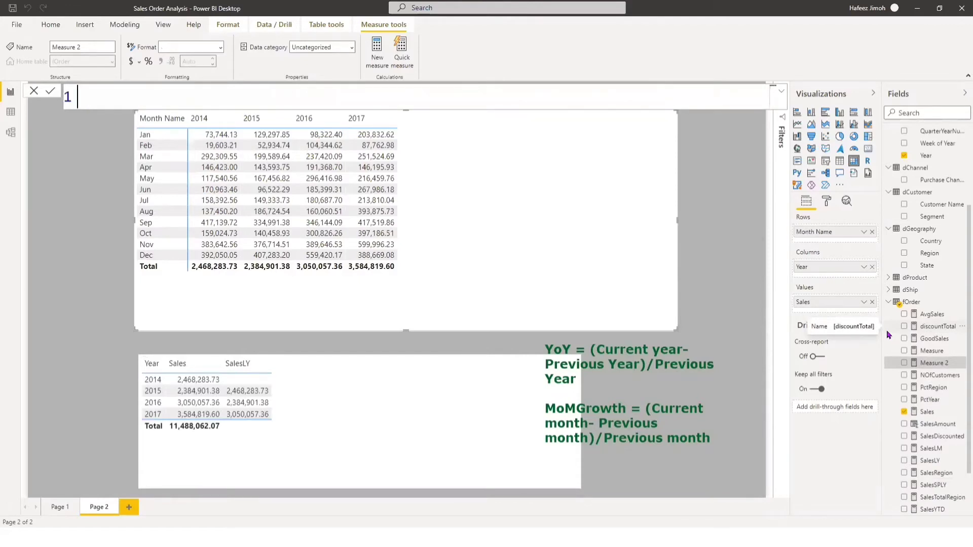
{"action": "type", "text": "YoYGrowth "}
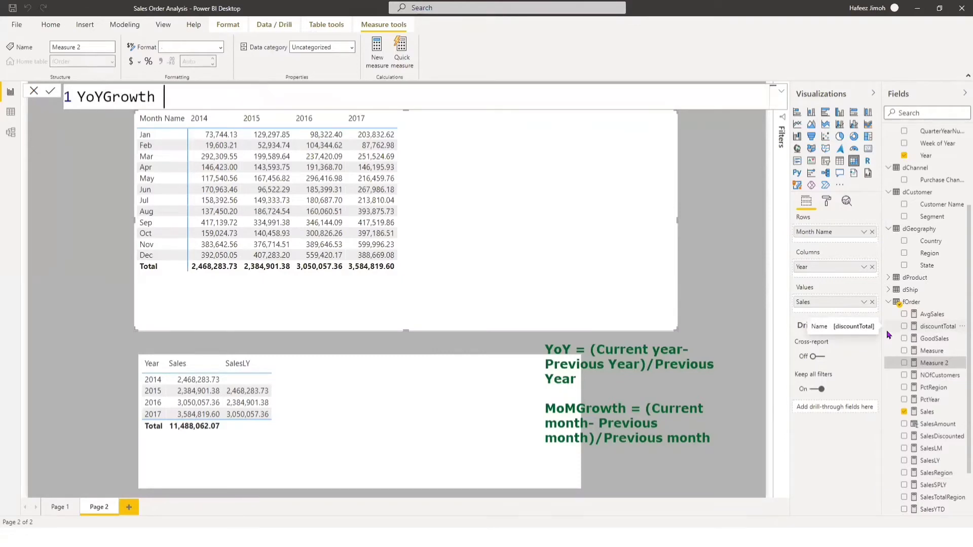
Begin the YoYGrowth formula with an opening parenthesis followed by the [Sales] measure.
{"action": "type", "text": "= (["}
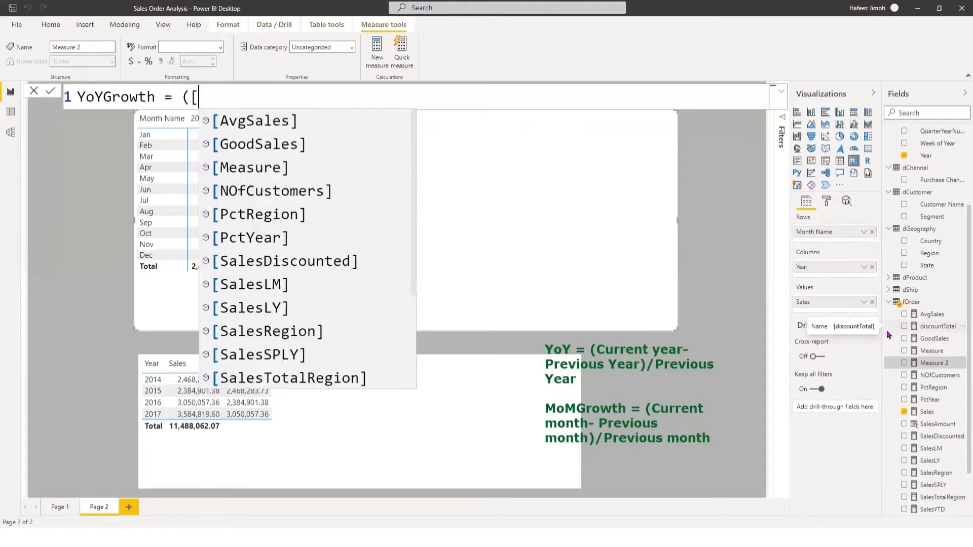
{"action": "key", "text": "BackSpace"}
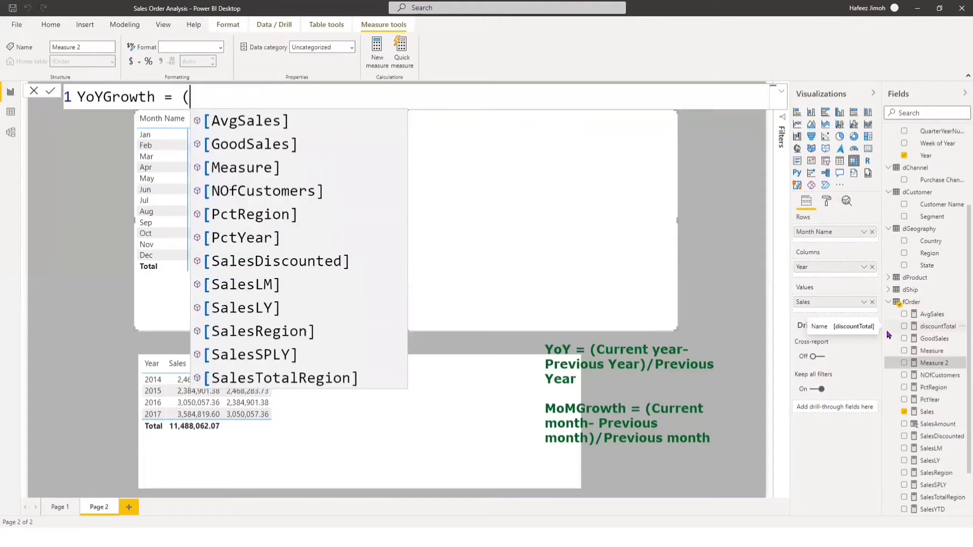
{"action": "type", "text": "[sal"}
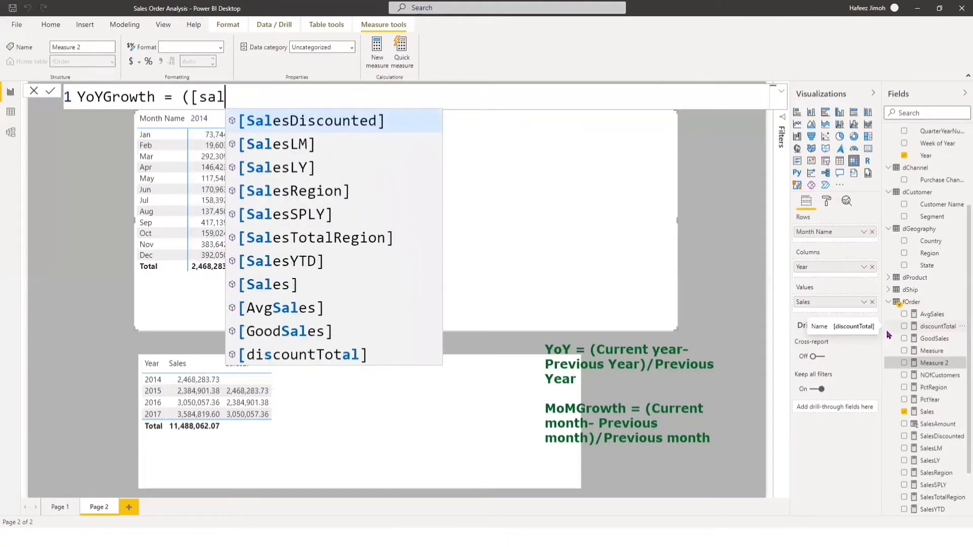
{"action": "key", "text": "Down"}
{"action": "key", "text": "Down"}
{"action": "key", "text": "Down"}
{"action": "key", "text": "Down"}
{"action": "key", "text": "Down"}
{"action": "key", "text": "Down"}
{"action": "key", "text": "Down"}
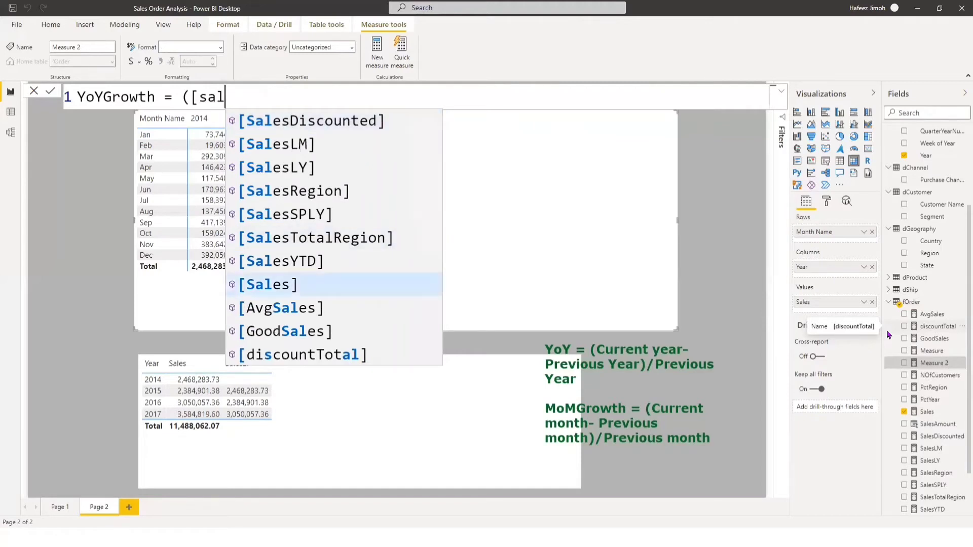
{"action": "key", "text": "Tab"}
{"action": "type", "text": ","}
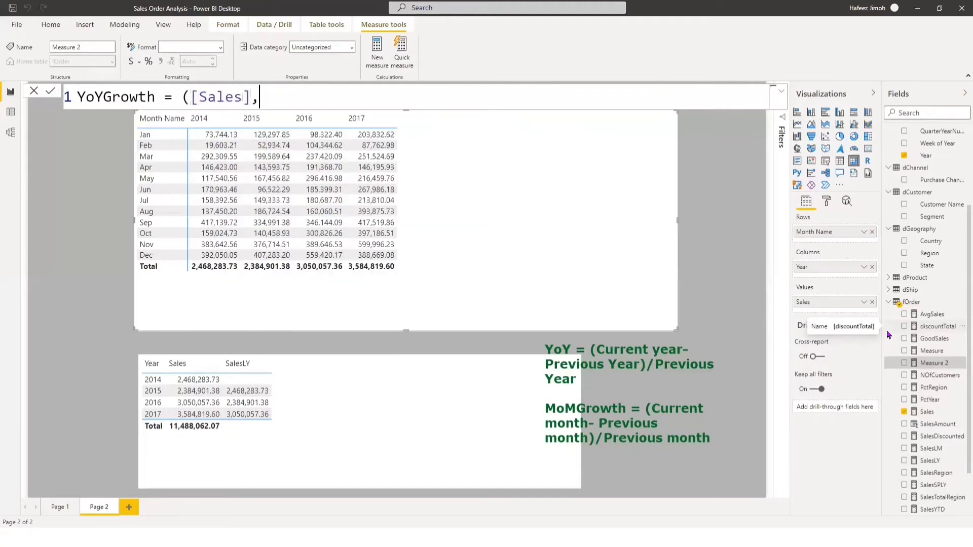
{"action": "key", "text": "BackSpace"}
{"action": "type", "text": "-pre"}
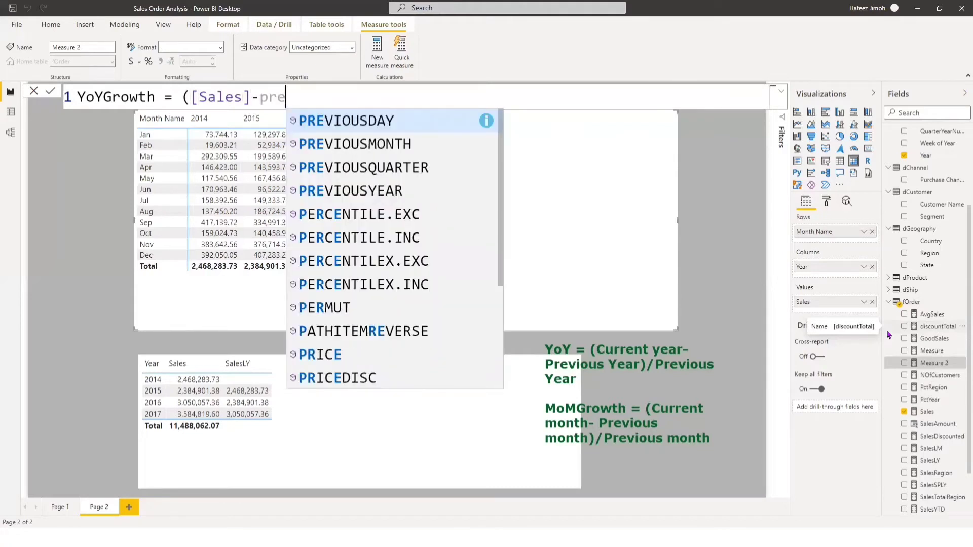
{"action": "key", "text": "BackSpace"}
{"action": "key", "text": "Down"}
{"action": "key", "text": "BackSpace"}
{"action": "key", "text": "BackSpace"}
{"action": "key", "text": "BackSpace"}
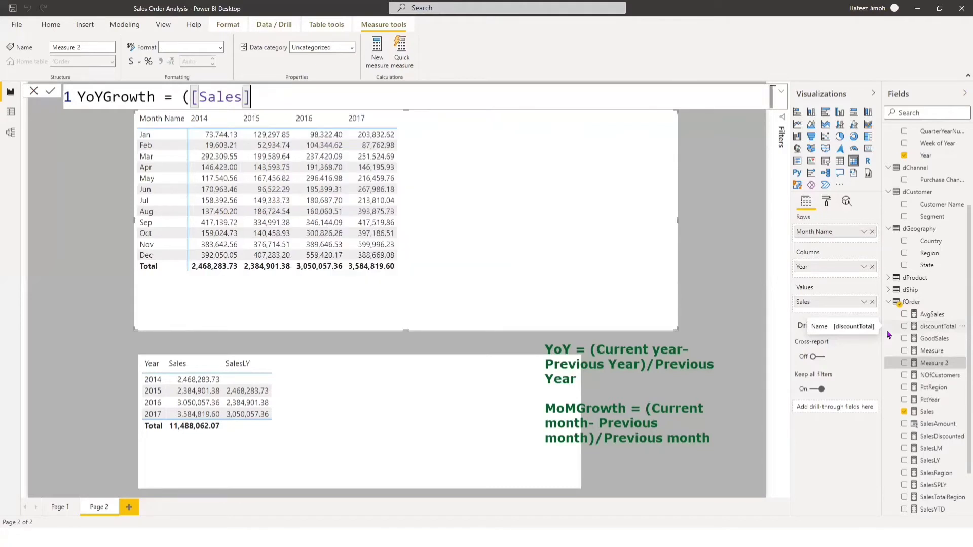
Subtract [SalesLY] from [Sales] in the YoYGrowth formula and close the parenthesis.
{"action": "type", "text": "-"}
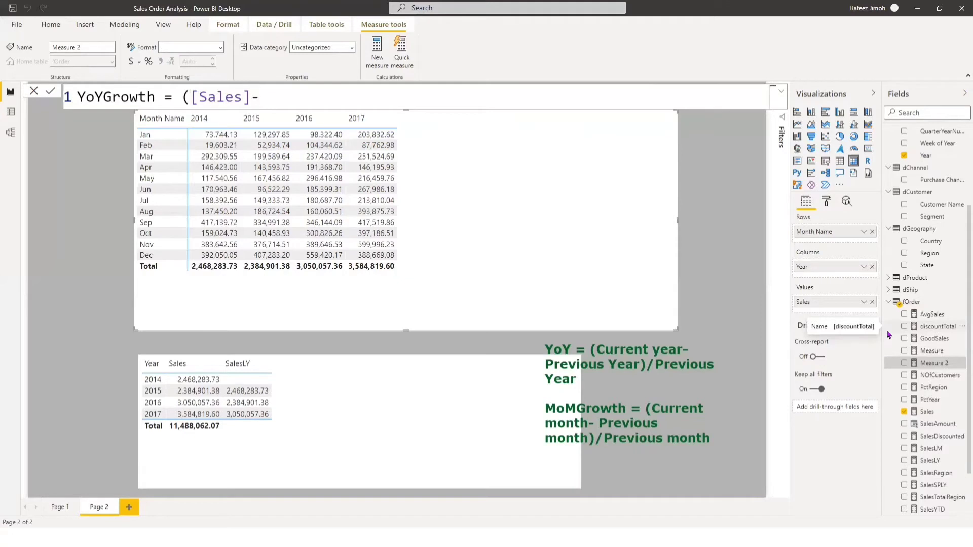
{"action": "type", "text": "[Sales"}
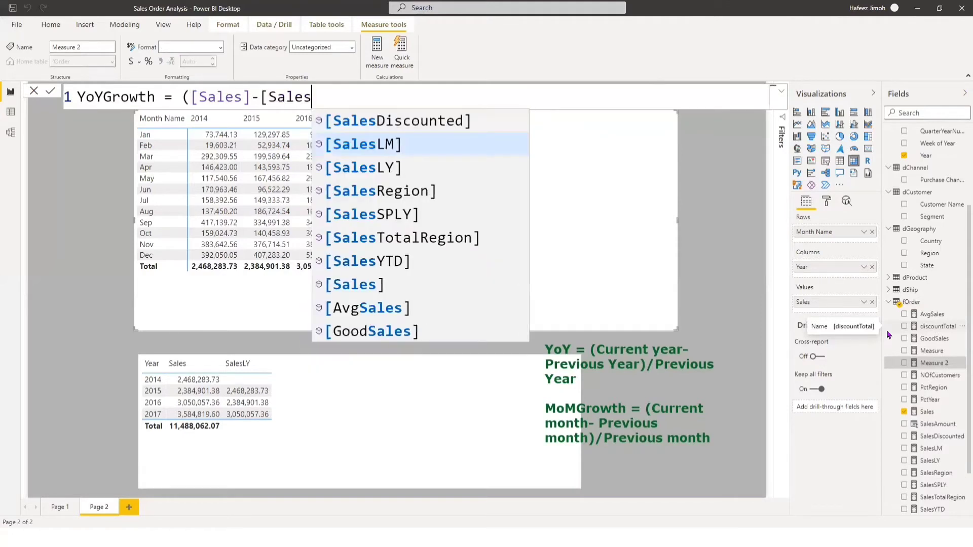
{"action": "key", "text": "Down"}
{"action": "key", "text": "Tab"}
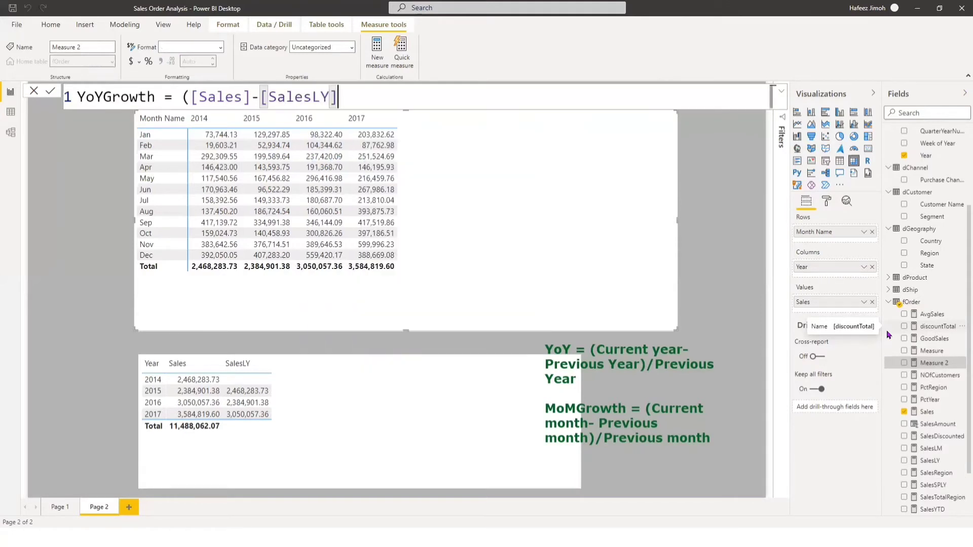
{"action": "type", "text": ")"}
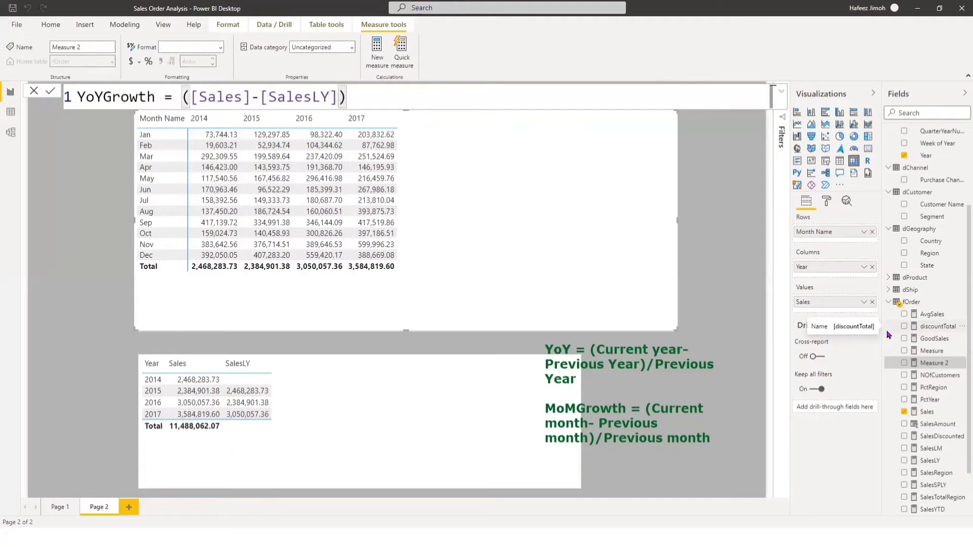
Divide the difference by ([SalesLY]) and commit the YoYGrowth measure.
{"action": "type", "text": "/"}
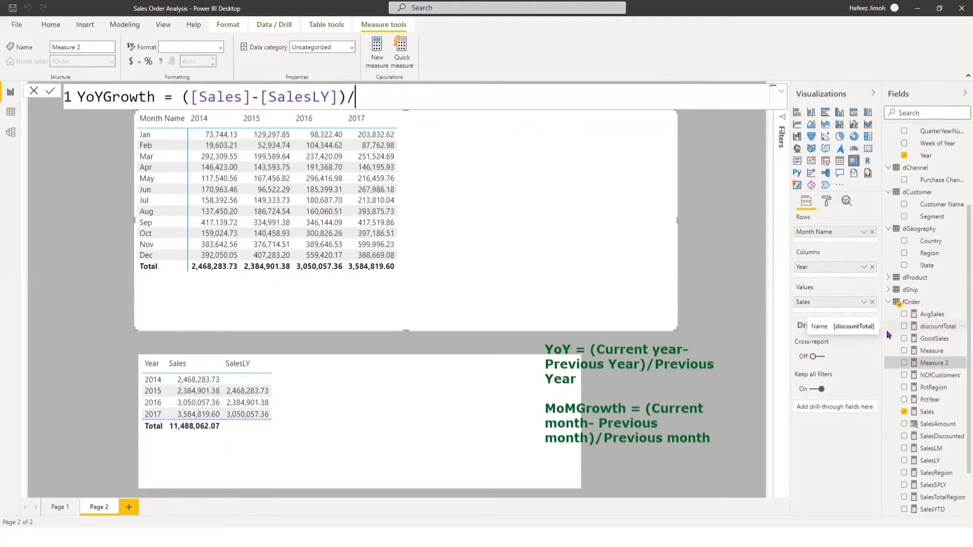
{"action": "type", "text": "9"}
{"action": "key", "text": "BackSpace"}
{"action": "type", "text": "(Sales"}
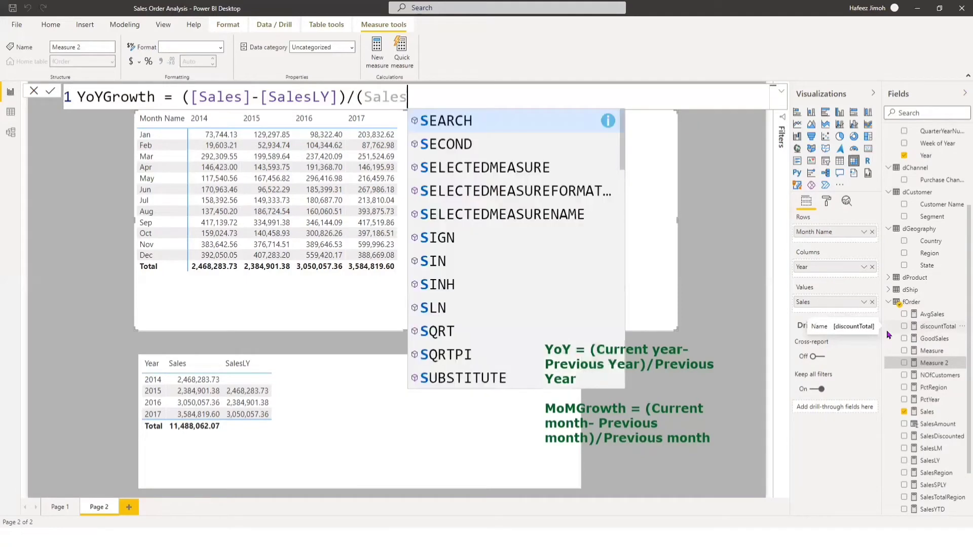
{"action": "key", "text": "Up"}
{"action": "key", "text": "Up"}
{"action": "key", "text": "Up"}
{"action": "key", "text": "Up"}
{"action": "key", "text": "Up"}
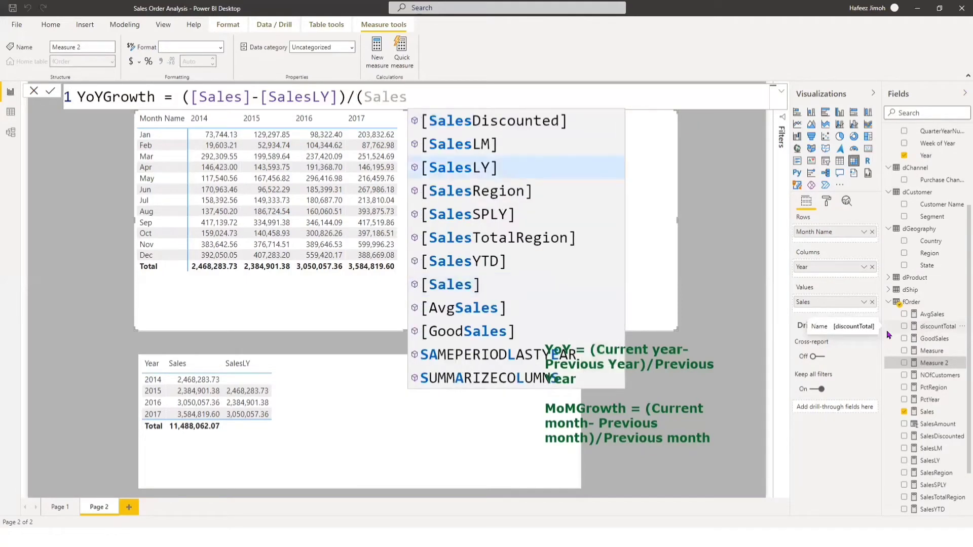
{"action": "key", "text": "Tab"}
{"action": "type", "text": ")"}
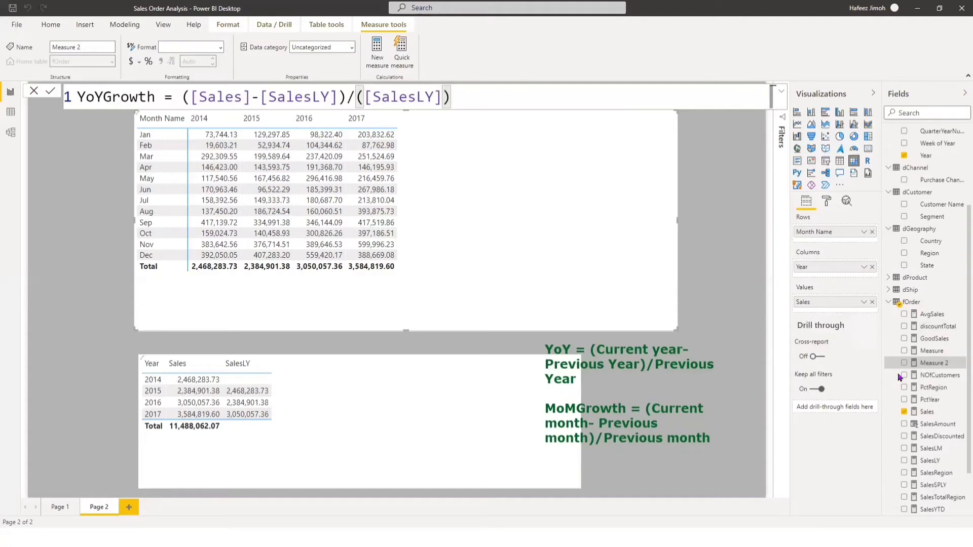
{"action": "key", "text": "Return"}
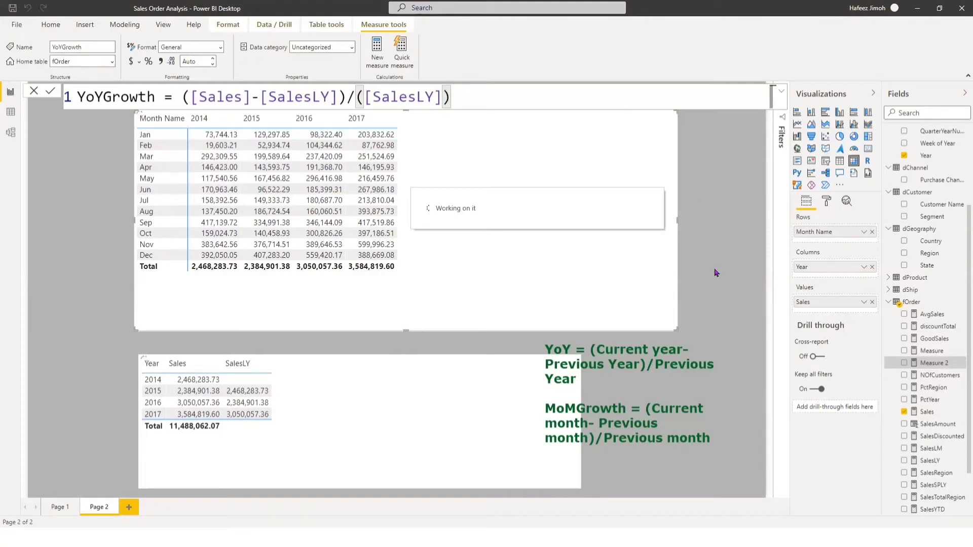
Add the YoYGrowth measure to the yearly table with Sales and SalesLY.
{"action": "left_click", "coordinate": [456, 404]}
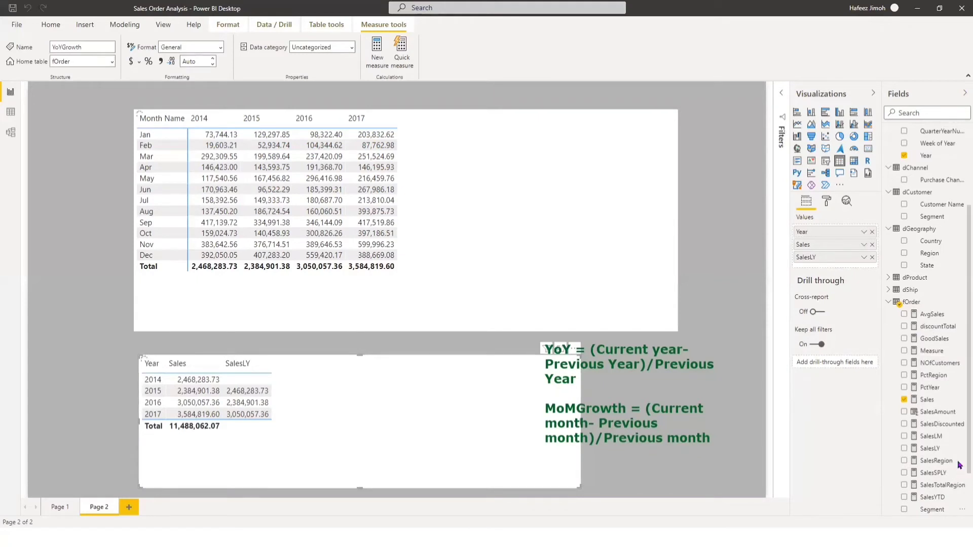
{"action": "scroll", "coordinate": [959, 464], "scroll_direction": "down", "scroll_amount": 2}
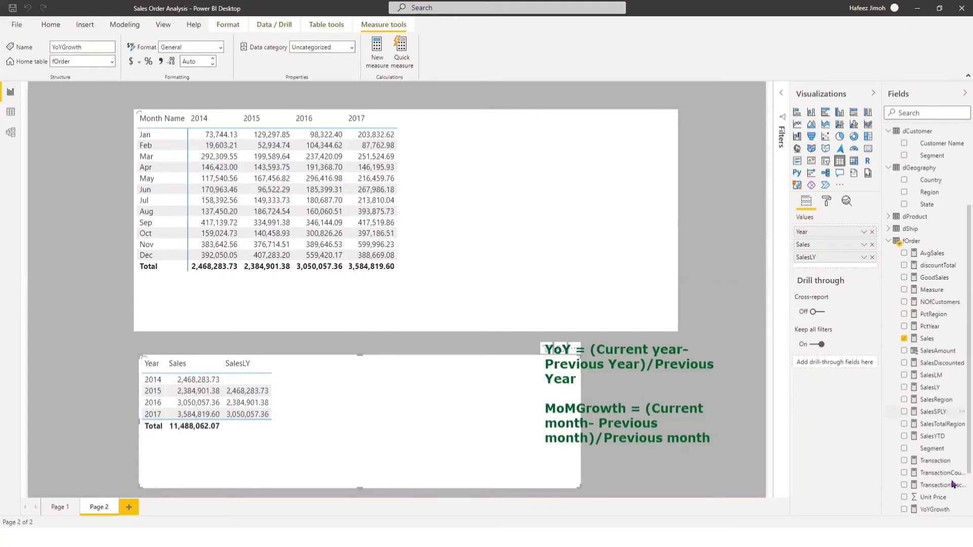
{"action": "left_click", "coordinate": [905, 510]}
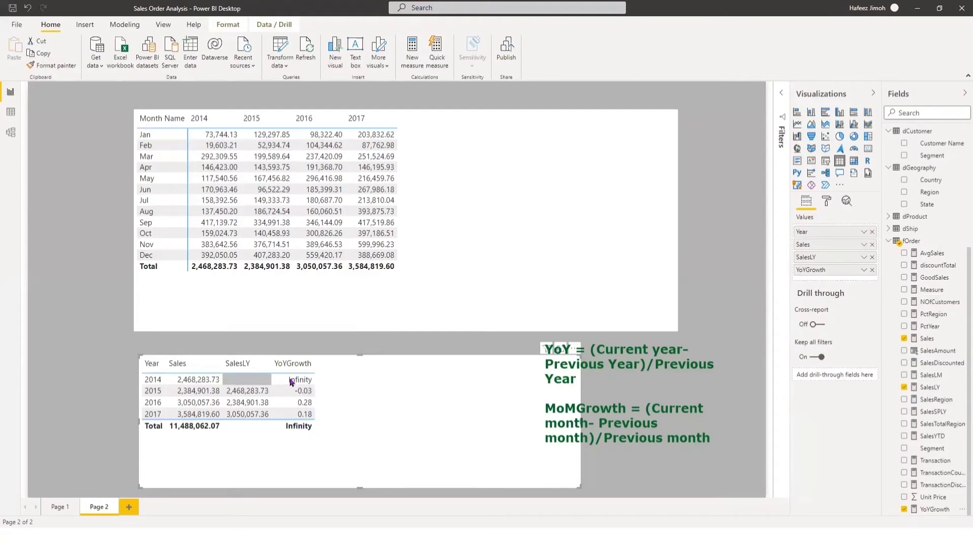
Reopen the YoYGrowth formula and insert the DIVIDE function before its first parenthesis.
{"action": "left_click", "coordinate": [952, 513]}
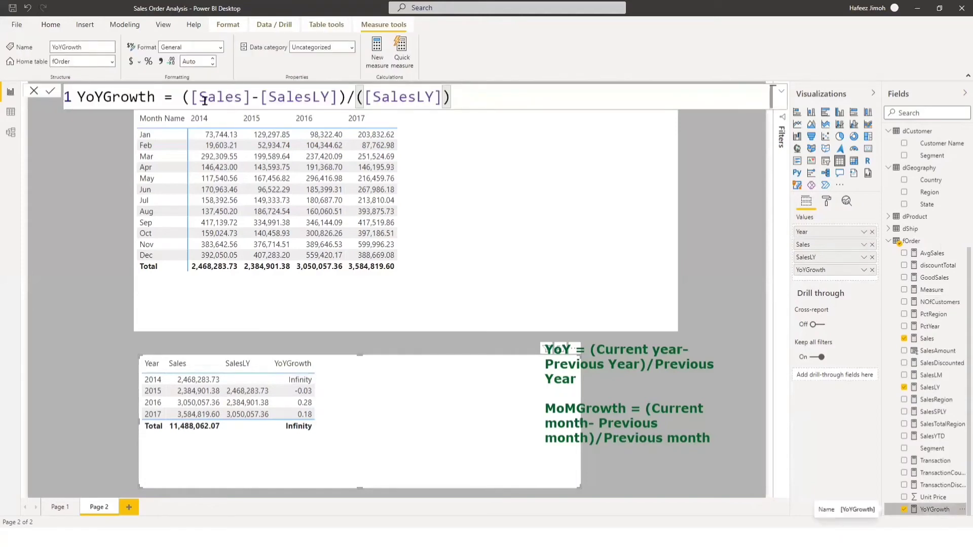
{"action": "left_click", "coordinate": [231, 97]}
{"action": "key", "text": "Left"}
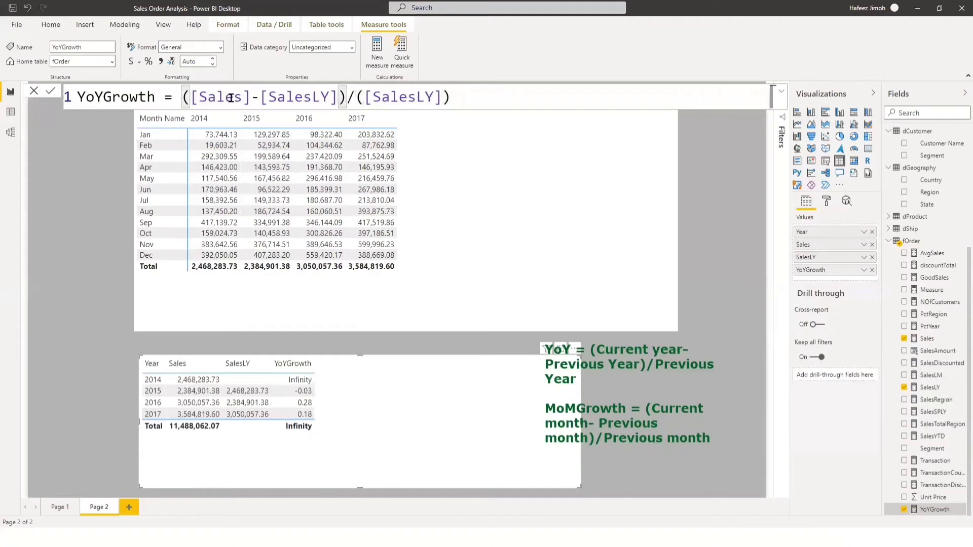
{"action": "type", "text": "DIVIDE"}
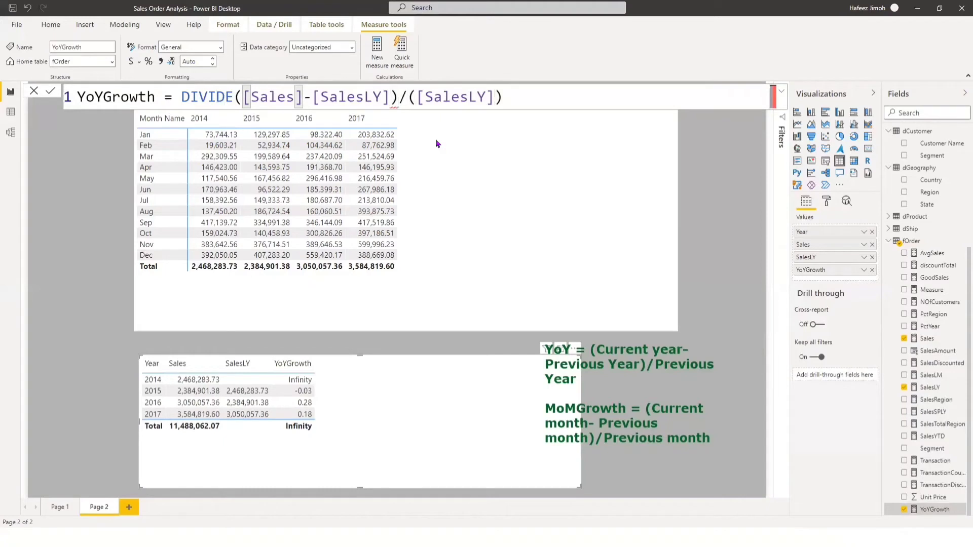
Replace the division slash in the YoYGrowth formula with a comma.
{"action": "key", "text": "Right"}
{"action": "key", "text": "Right"}
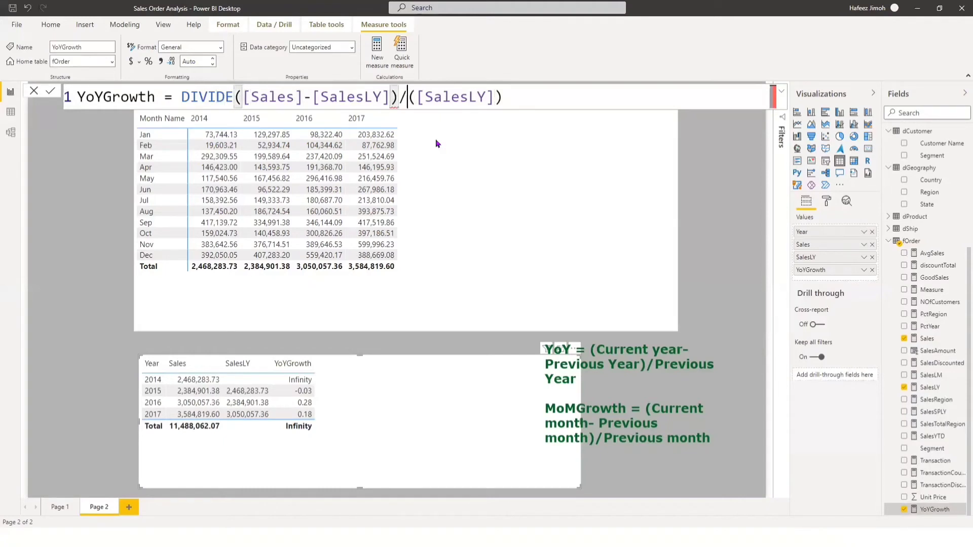
{"action": "key", "text": "BackSpace"}
{"action": "type", "text": ","}
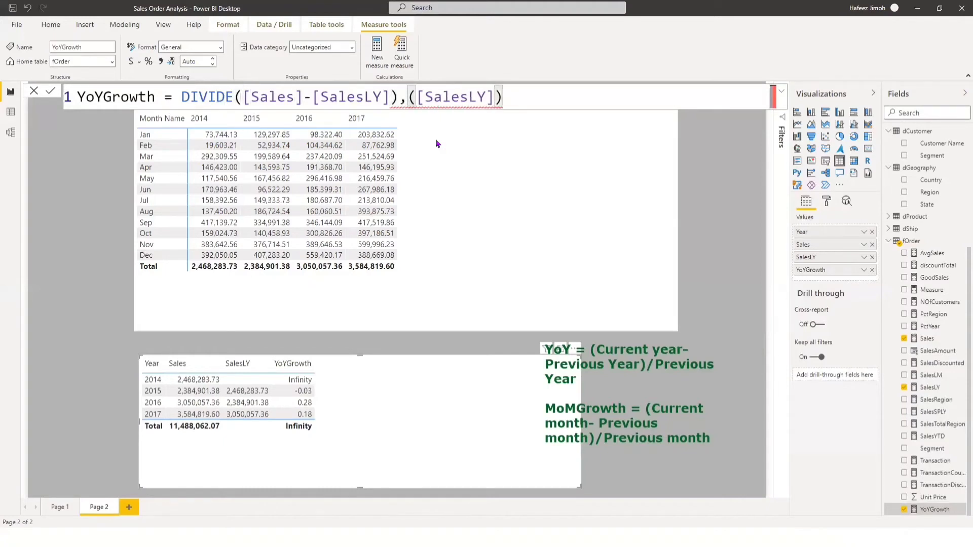
Remove the parentheses around the denominator [SalesLY] and end the DIVIDE function with a closing parenthesis.
{"action": "key", "text": "BackSpace"}
{"action": "key", "text": "Left"}
{"action": "key", "text": "Left"}
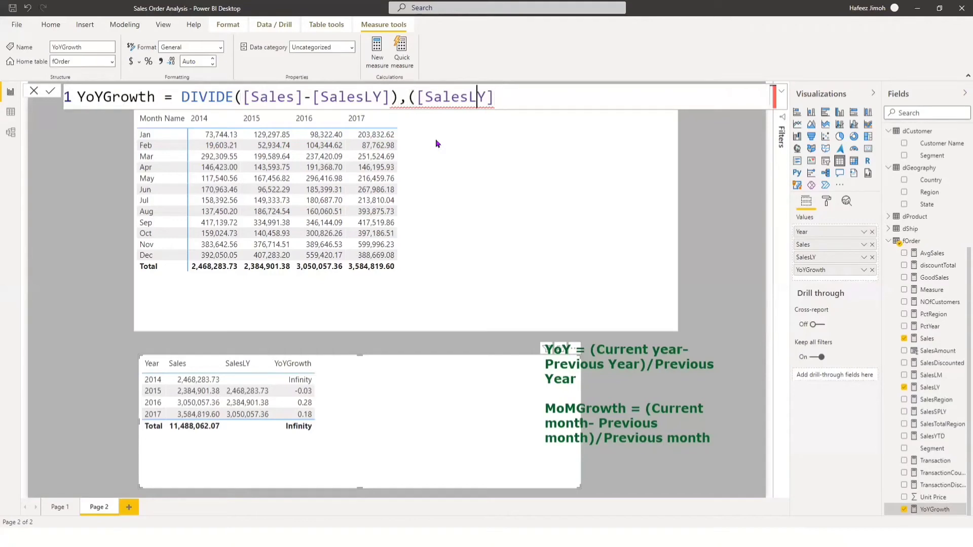
{"action": "key", "text": "Left"}
{"action": "key", "text": "Left"}
{"action": "key", "text": "Left"}
{"action": "key", "text": "Left"}
{"action": "key", "text": "Left"}
{"action": "key", "text": "Left"}
{"action": "key", "text": "Left"}
{"action": "key", "text": "Left"}
{"action": "key", "text": "Left"}
{"action": "key", "text": "Right"}
{"action": "key", "text": "Delete"}
{"action": "key", "text": "End"}
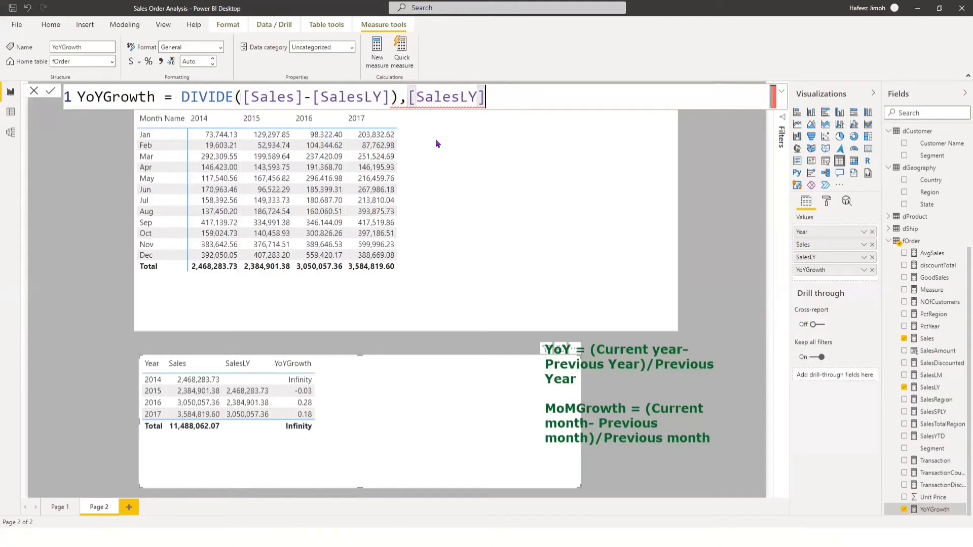
{"action": "type", "text": ")"}
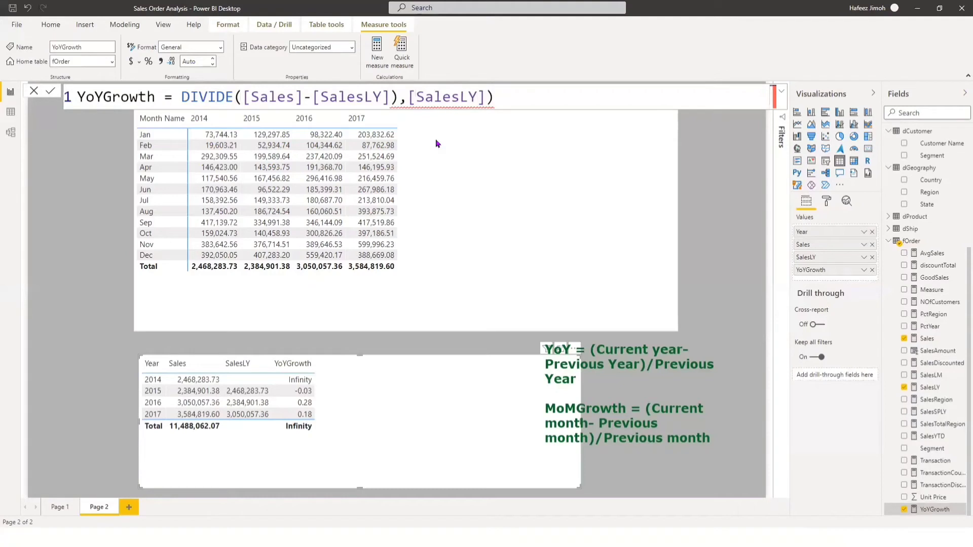
Delete the extra closing parenthesis after the numerator's [SalesLY] in the YoYGrowth formula.
{"action": "key", "text": "Left"}
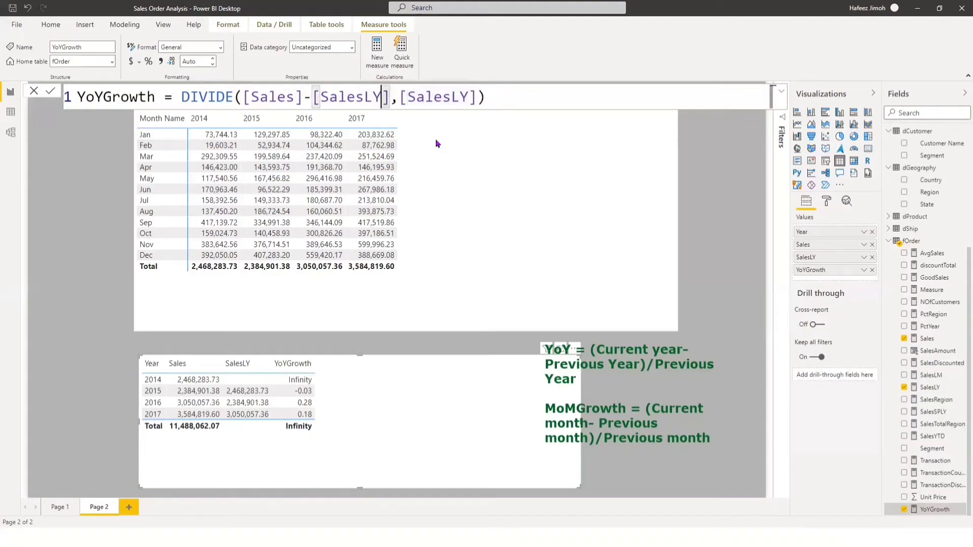
{"action": "key", "text": "Left"}
{"action": "key", "text": "Left"}
{"action": "key", "text": "Left"}
{"action": "key", "text": "Left"}
{"action": "key", "text": "Left"}
{"action": "key", "text": "Left"}
{"action": "key", "text": "Left"}
{"action": "key", "text": "Left"}
{"action": "key", "text": "Left"}
{"action": "key", "text": "Left"}
{"action": "key", "text": "Left"}
{"action": "key", "text": "Left"}
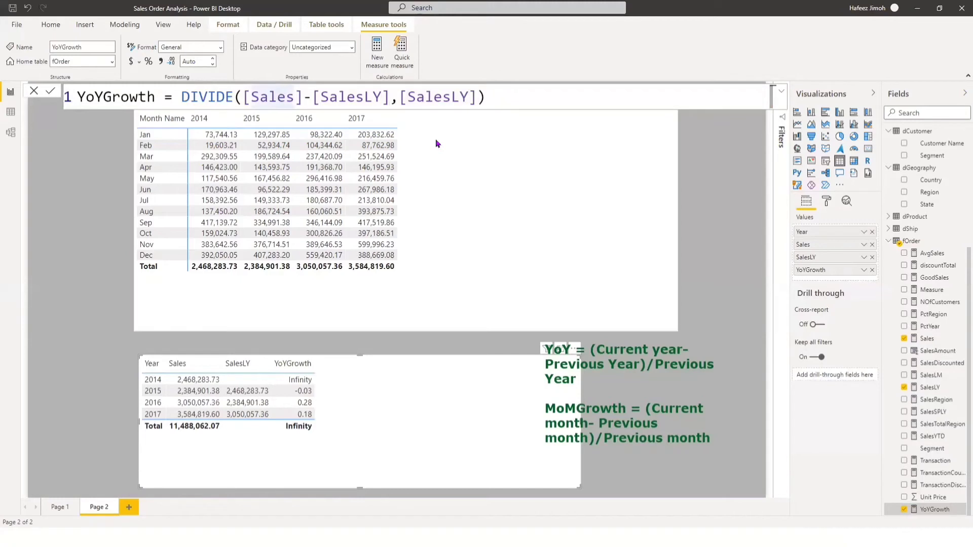
Commit the edited YoYGrowth formula and format the measure as a percentage with two decimals.
{"action": "key", "text": "End"}
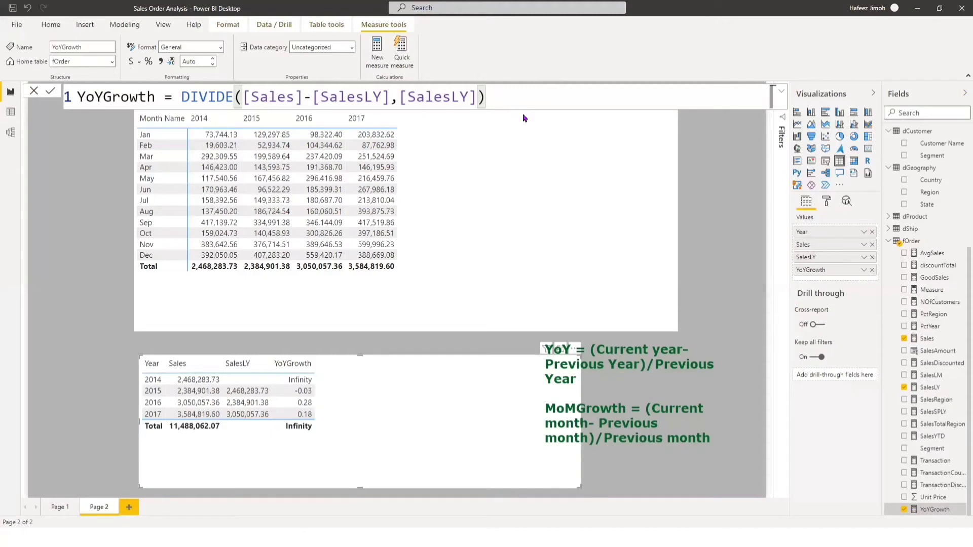
{"action": "key", "text": "Return"}
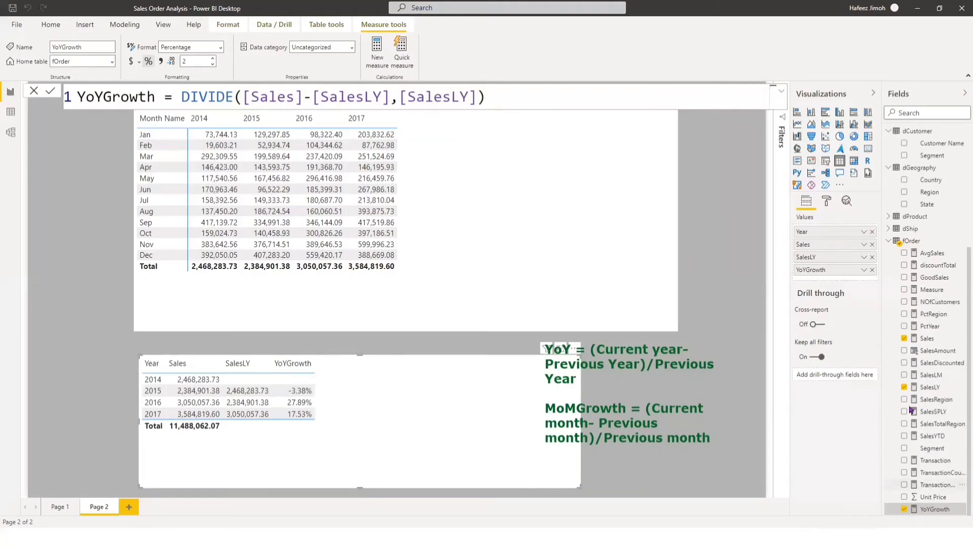
Create a new measure named MoMGrowth in the fOrder table and begin its formula with the DIVIDE function.
{"action": "right_click", "coordinate": [932, 485]}
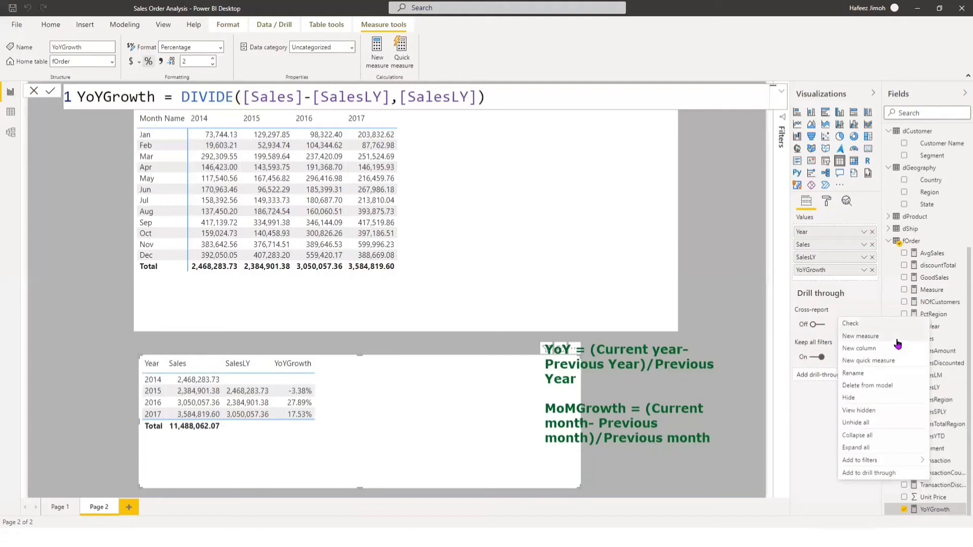
{"action": "left_click", "coordinate": [896, 340]}
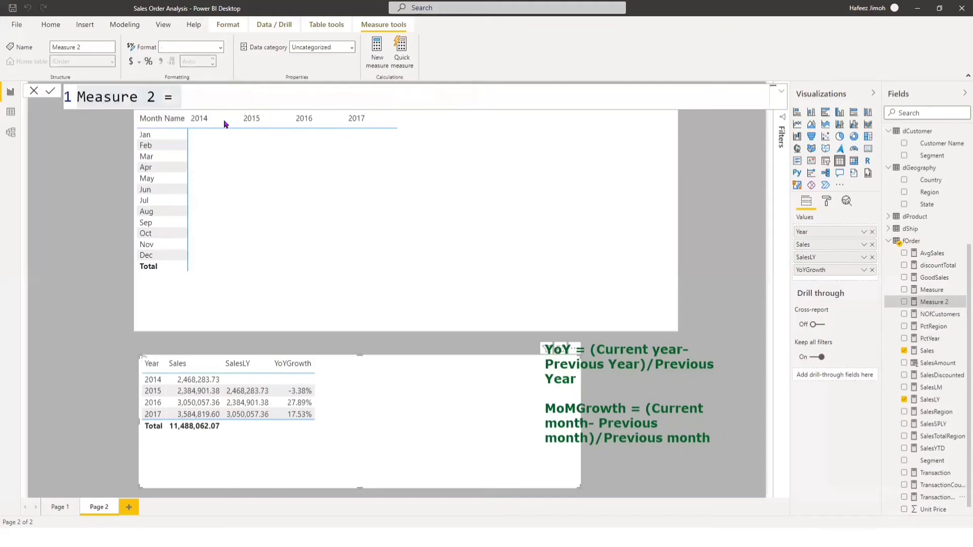
{"action": "key", "text": "BackSpace"}
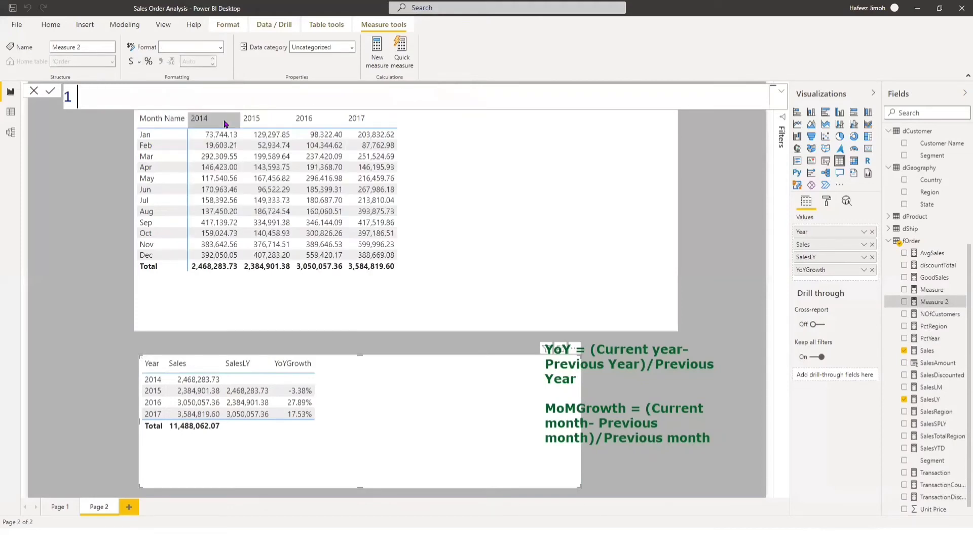
{"action": "type", "text": "MoMGrowth"}
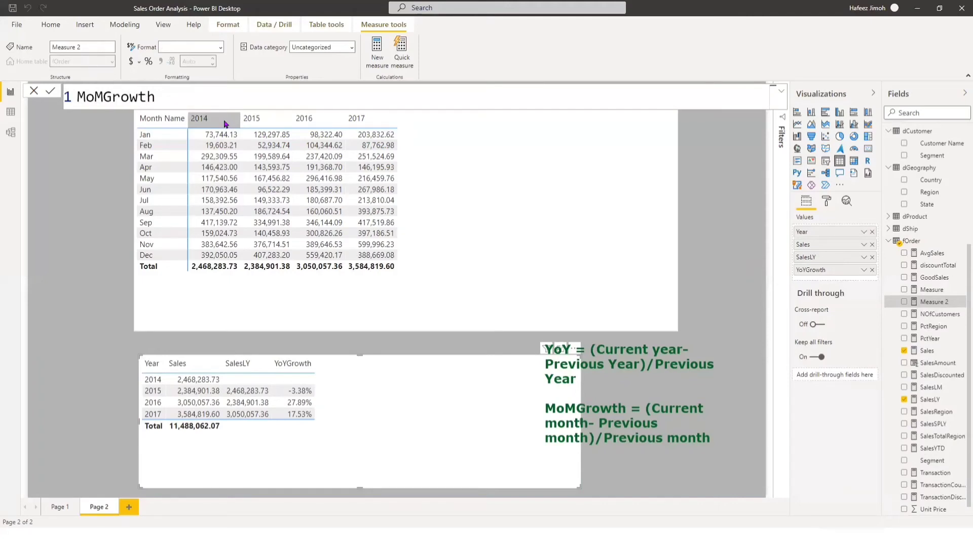
{"action": "type", "text": " = DIVIDE("}
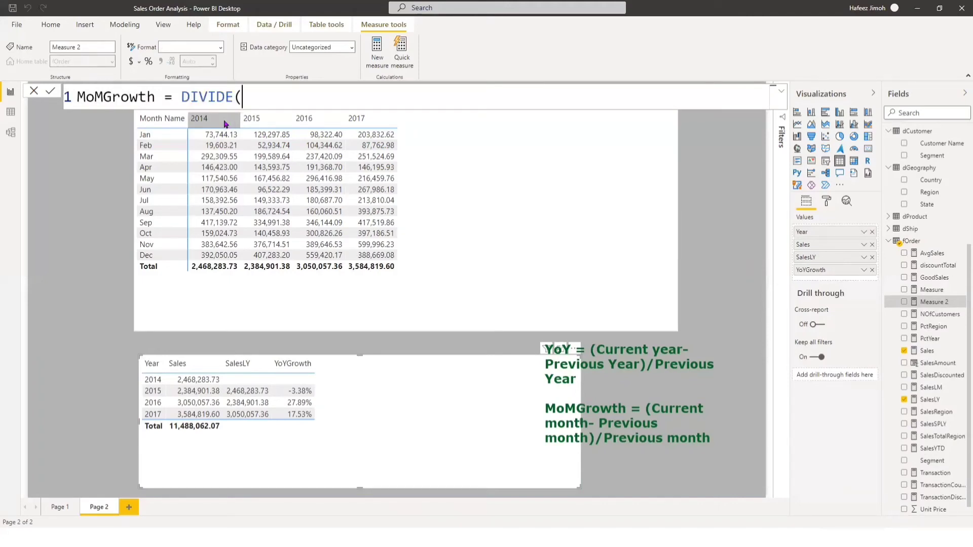
Insert the [Sales] measure as the first term of the DIVIDE numerator in the MoMGrowth formula.
{"action": "type", "text": "["}
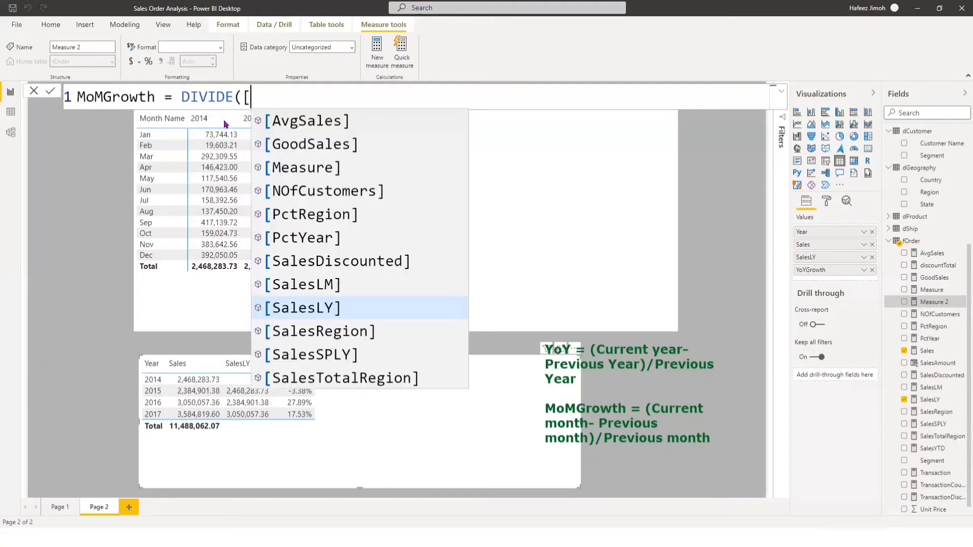
{"action": "type", "text": "sal"}
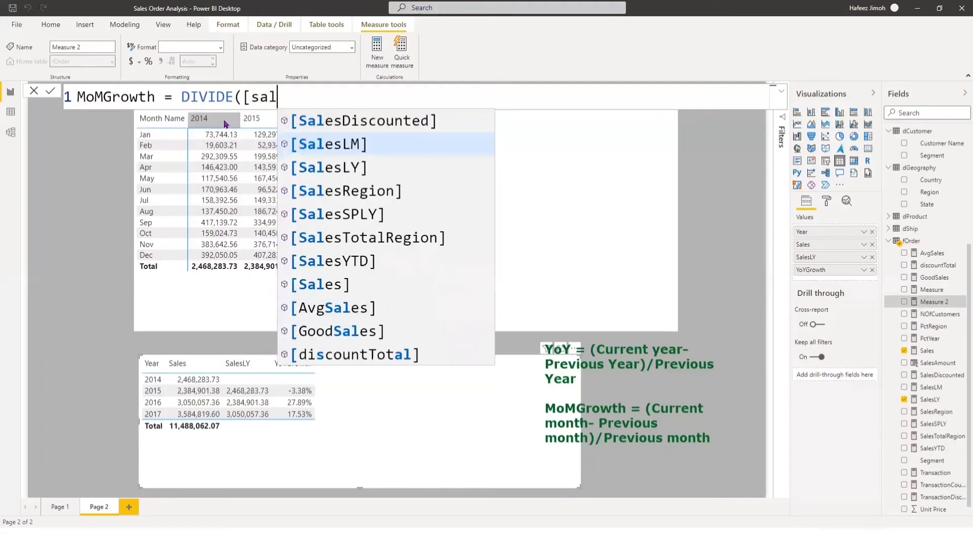
{"action": "key", "text": "Down"}
{"action": "key", "text": "Down"}
{"action": "key", "text": "Down"}
{"action": "key", "text": "Down"}
{"action": "key", "text": "Down"}
{"action": "key", "text": "Down"}
{"action": "key", "text": "Tab"}
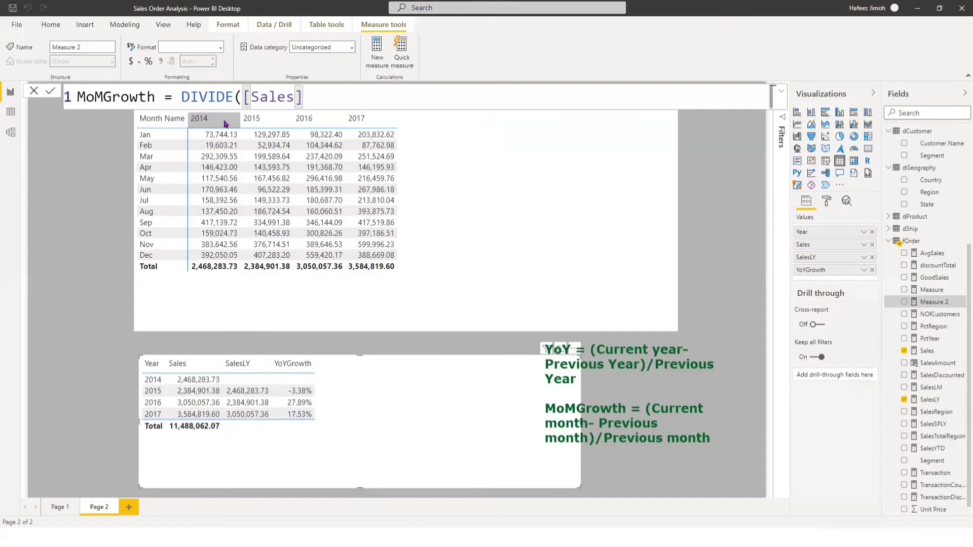
Subtract the [SalesLM] measure from [Sales] in the numerator of the MoMGrowth formula.
{"action": "type", "text": "-[sa"}
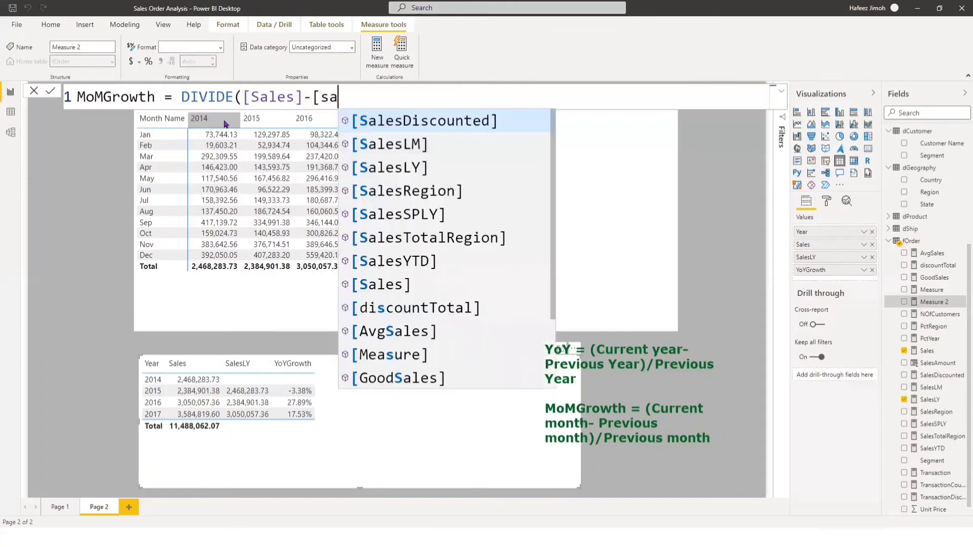
{"action": "key", "text": "Down"}
{"action": "key", "text": "Down"}
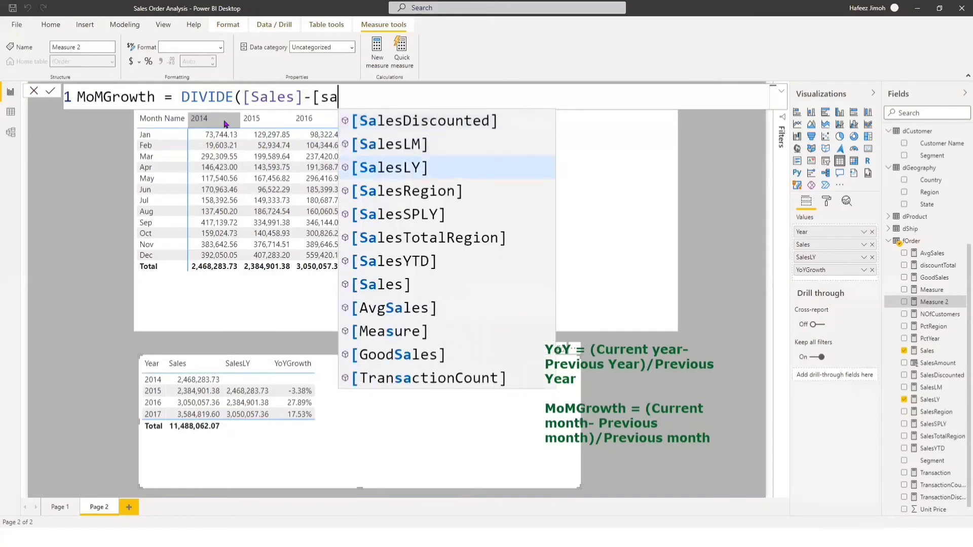
{"action": "key", "text": "Up"}
{"action": "key", "text": "Tab"}
Add [SalesLM] as the DIVIDE denominator, close the function and commit the MoMGrowth measure.
{"action": "type", "text": ","}
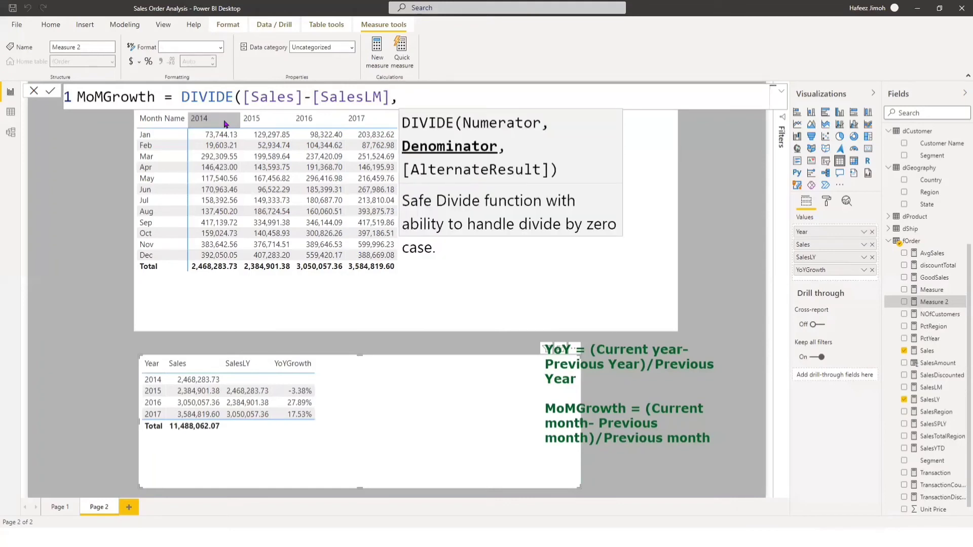
{"action": "type", "text": "["}
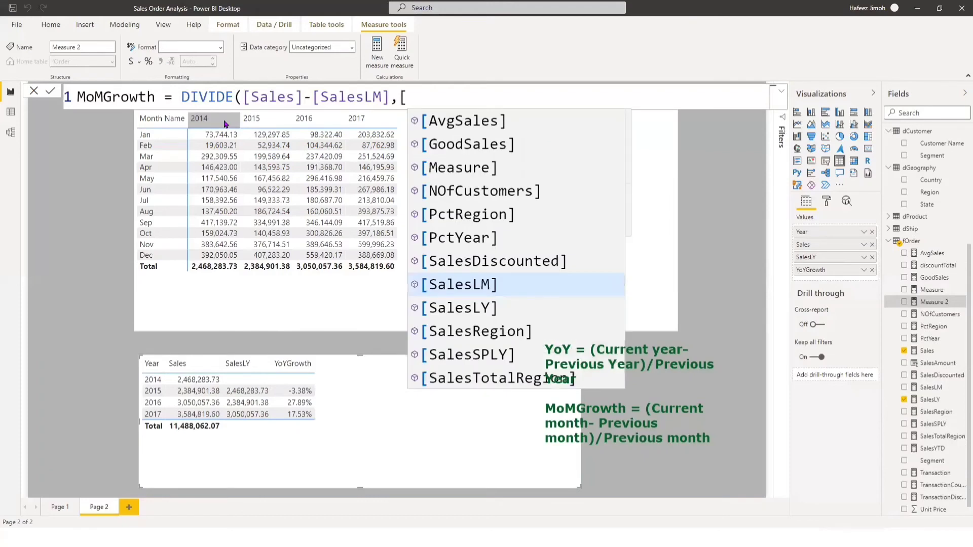
{"action": "type", "text": "sales"}
{"action": "key", "text": "Down"}
{"action": "key", "text": "Tab"}
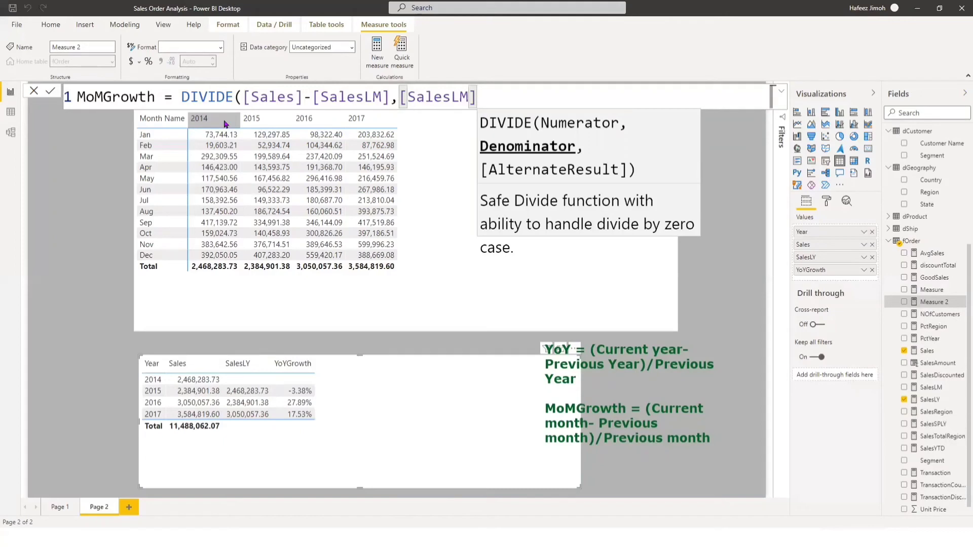
{"action": "type", "text": ")"}
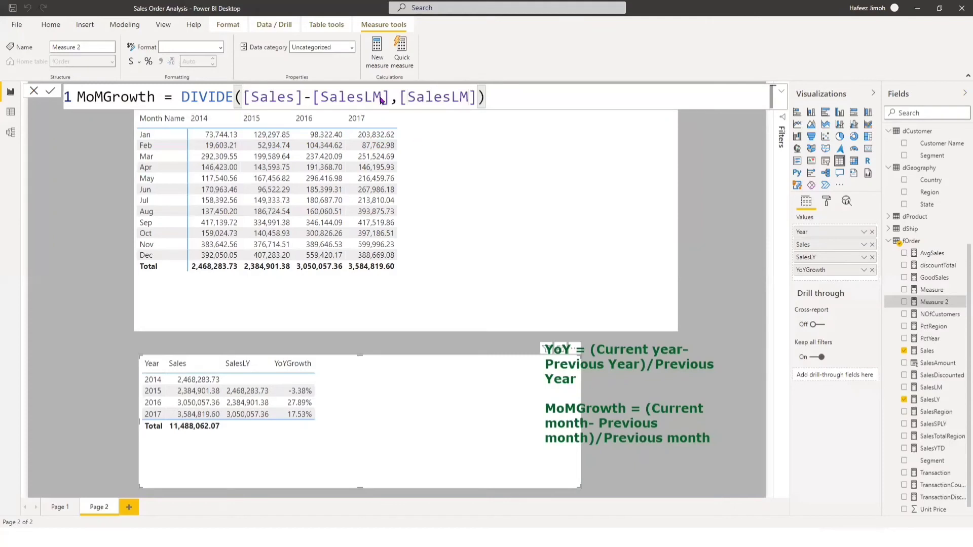
{"action": "key", "text": "Return"}
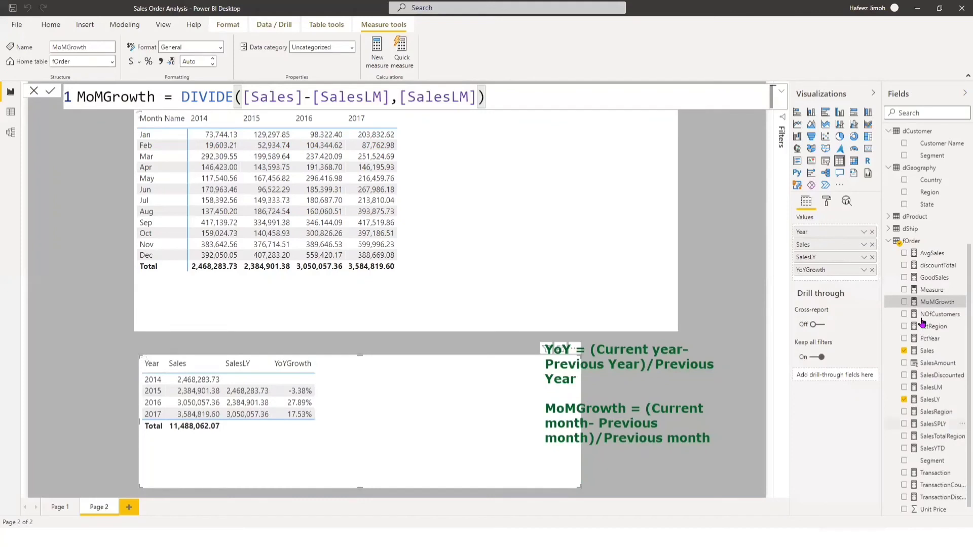
Add MoMGrowth to the values of the monthly sales matrix and open the measure's formatting settings.
{"action": "left_click", "coordinate": [653, 245]}
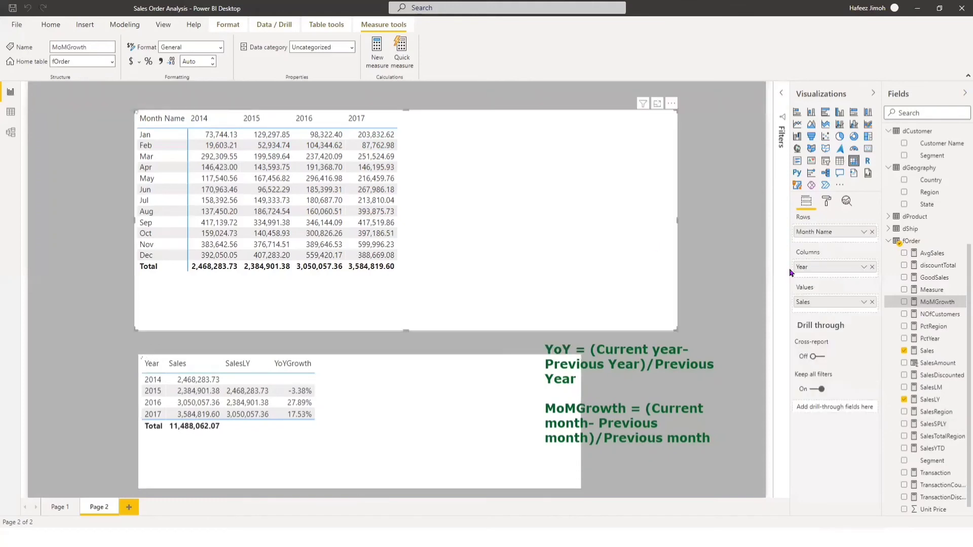
{"action": "left_click", "coordinate": [904, 302]}
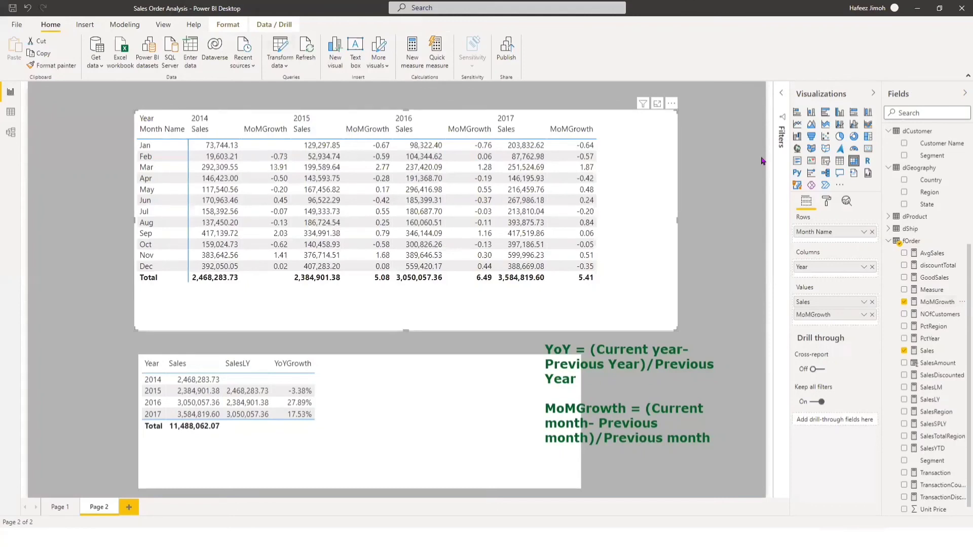
{"action": "left_click", "coordinate": [932, 304]}
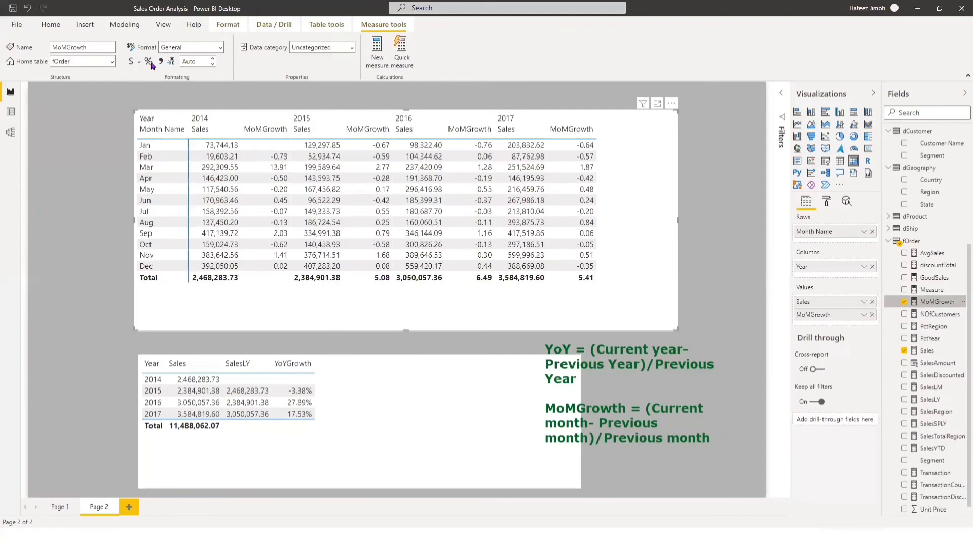